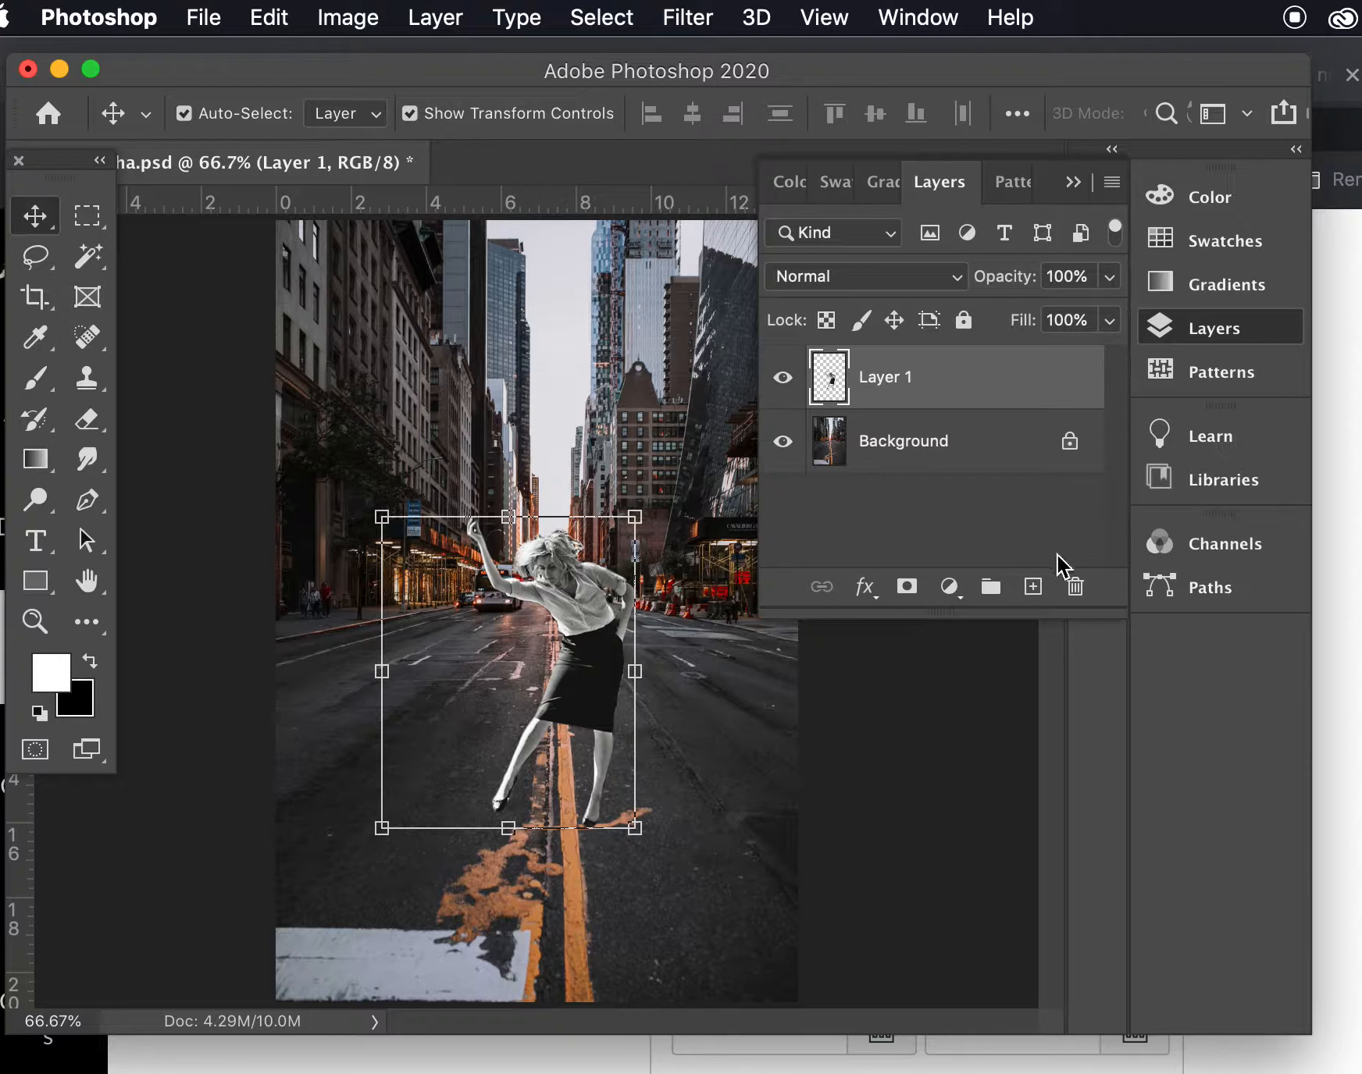
# - Add a new empty layer above Layer 1 and activate the Gradient tool
pyautogui.click(1033, 587)
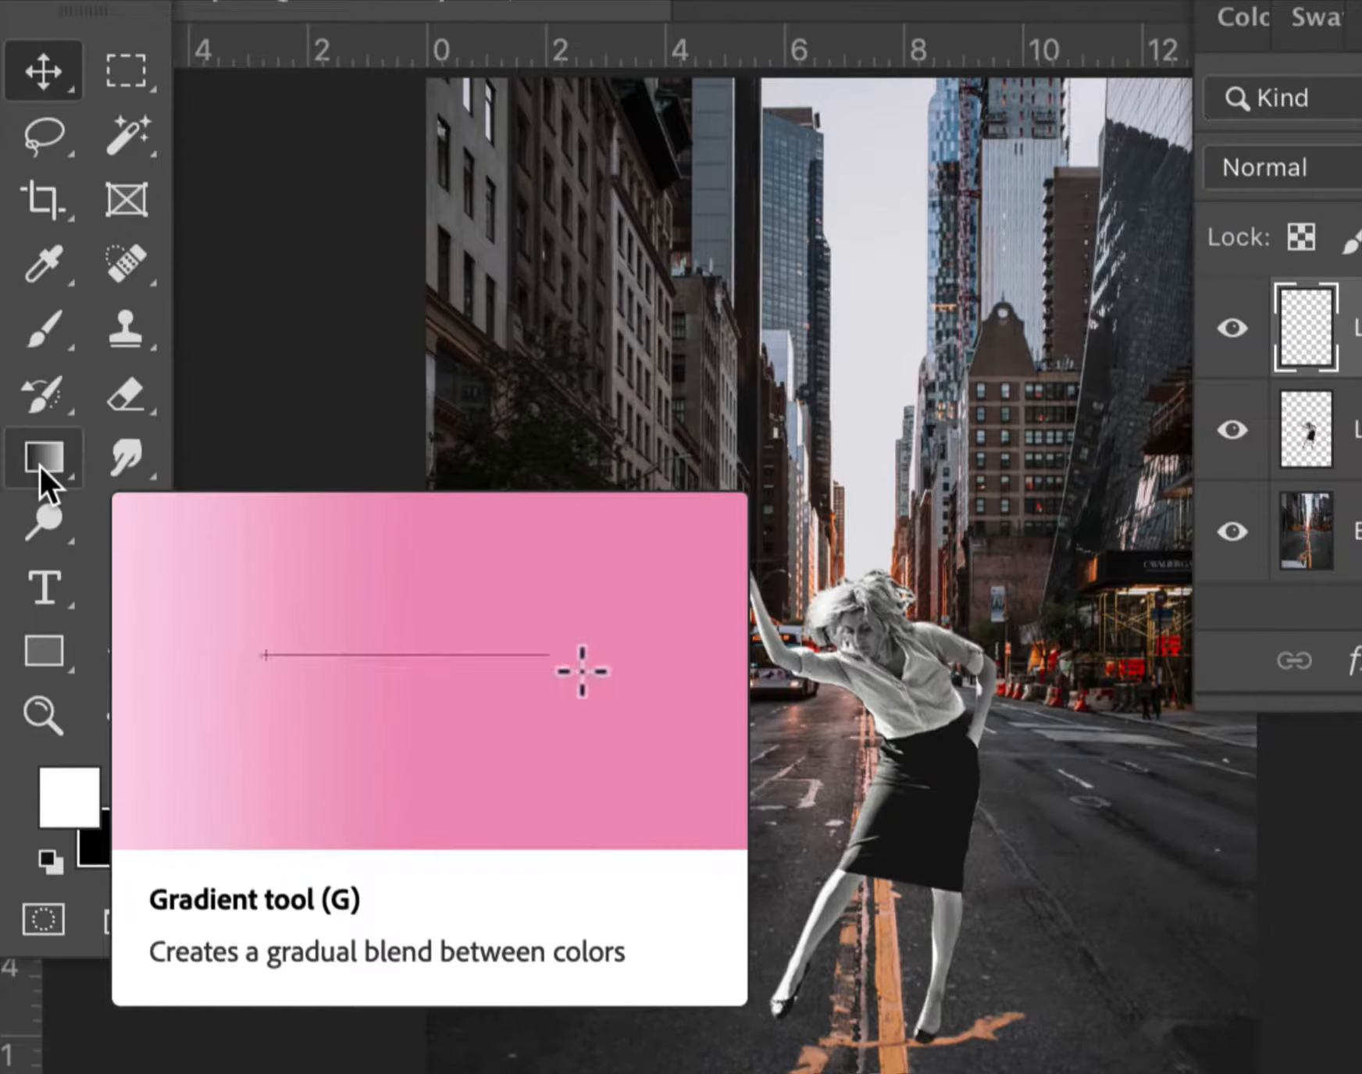
pyautogui.click(39, 466)
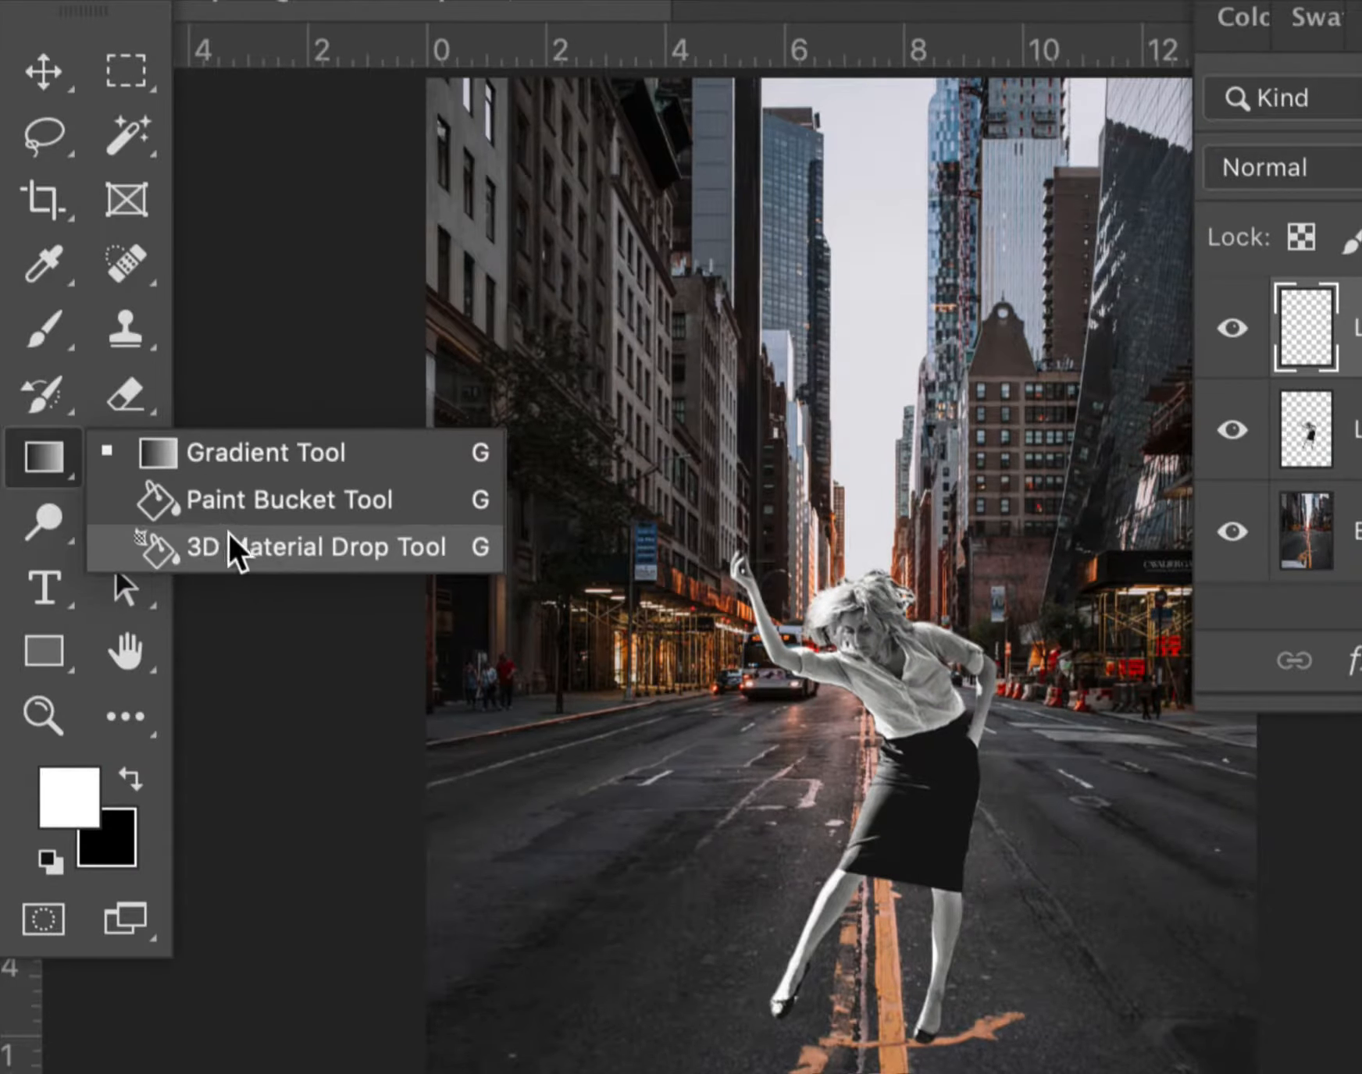
pyautogui.click(53, 449)
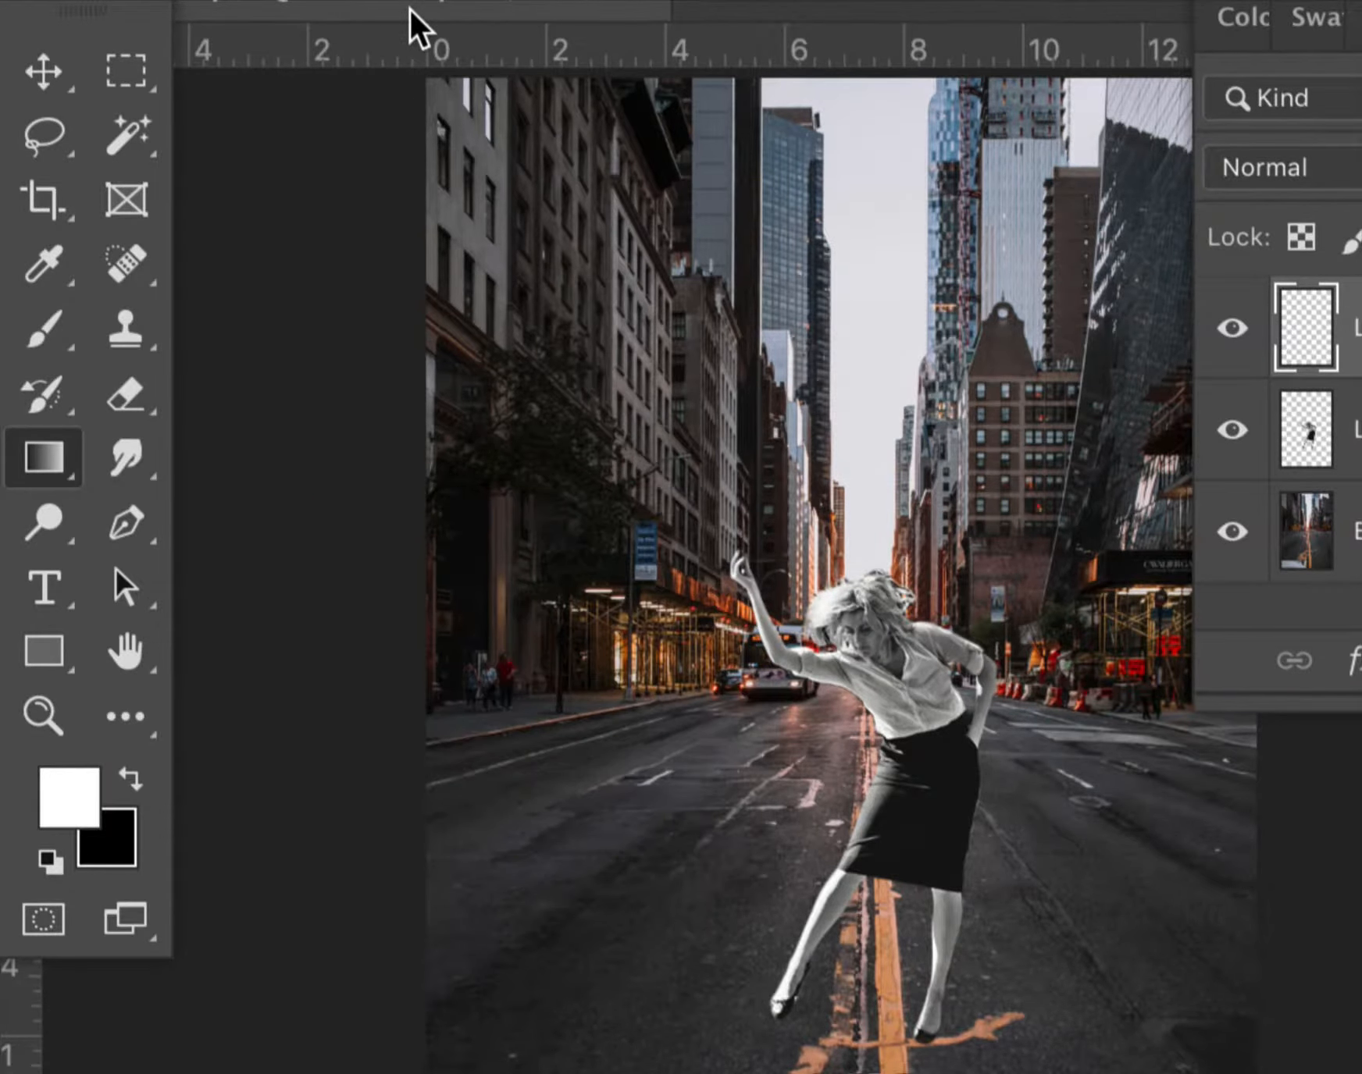
pyautogui.rightClick(450, 91)
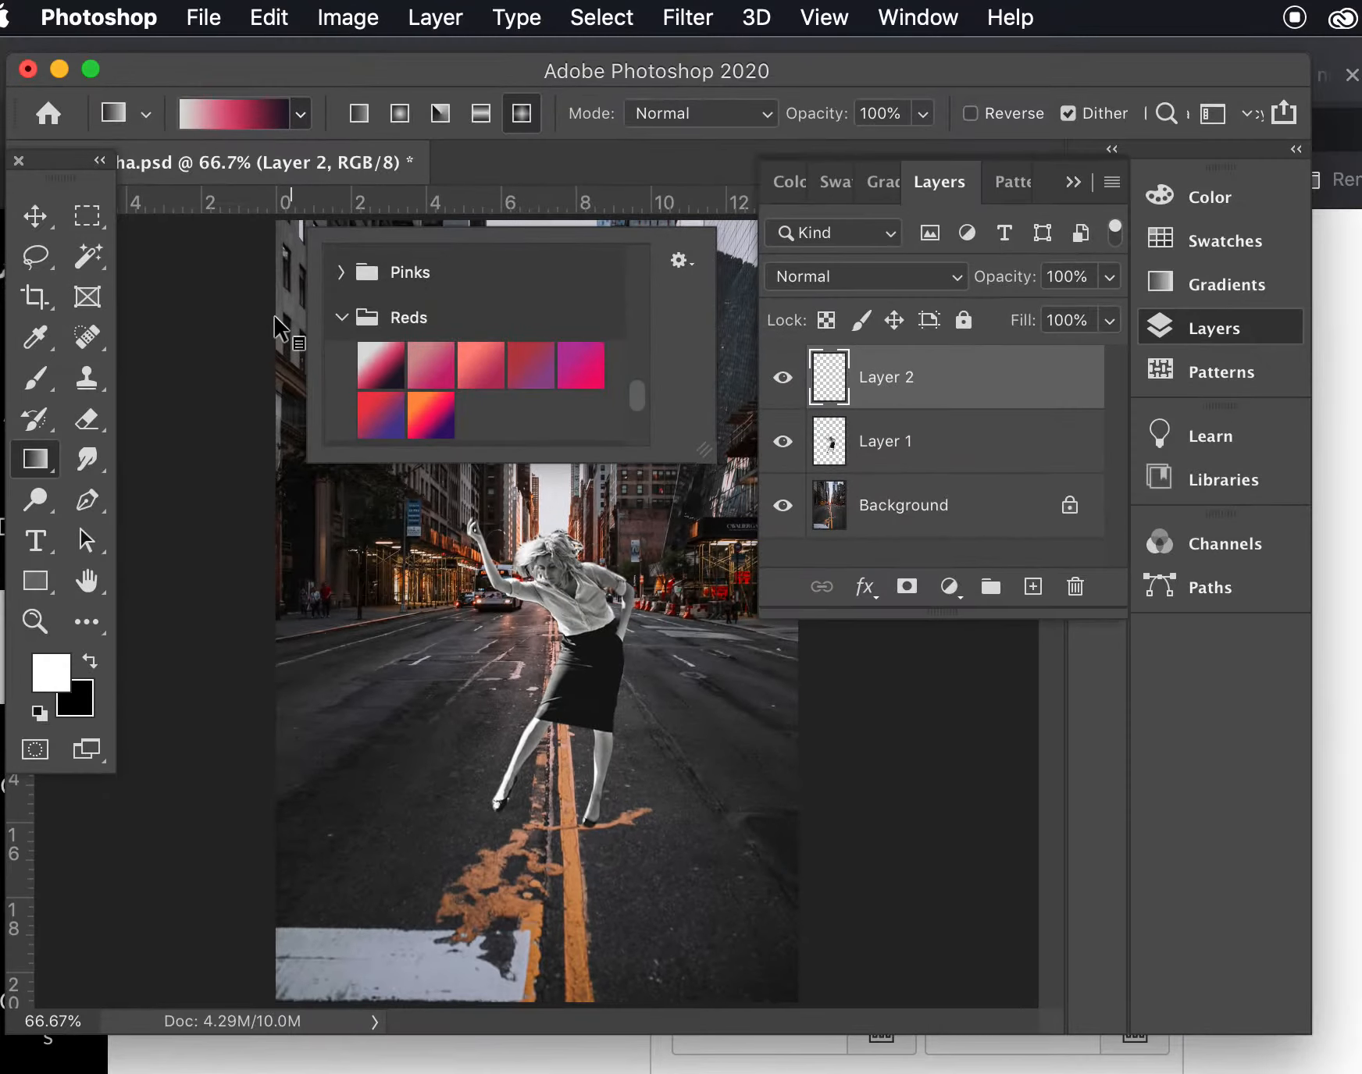
pyautogui.click(279, 70)
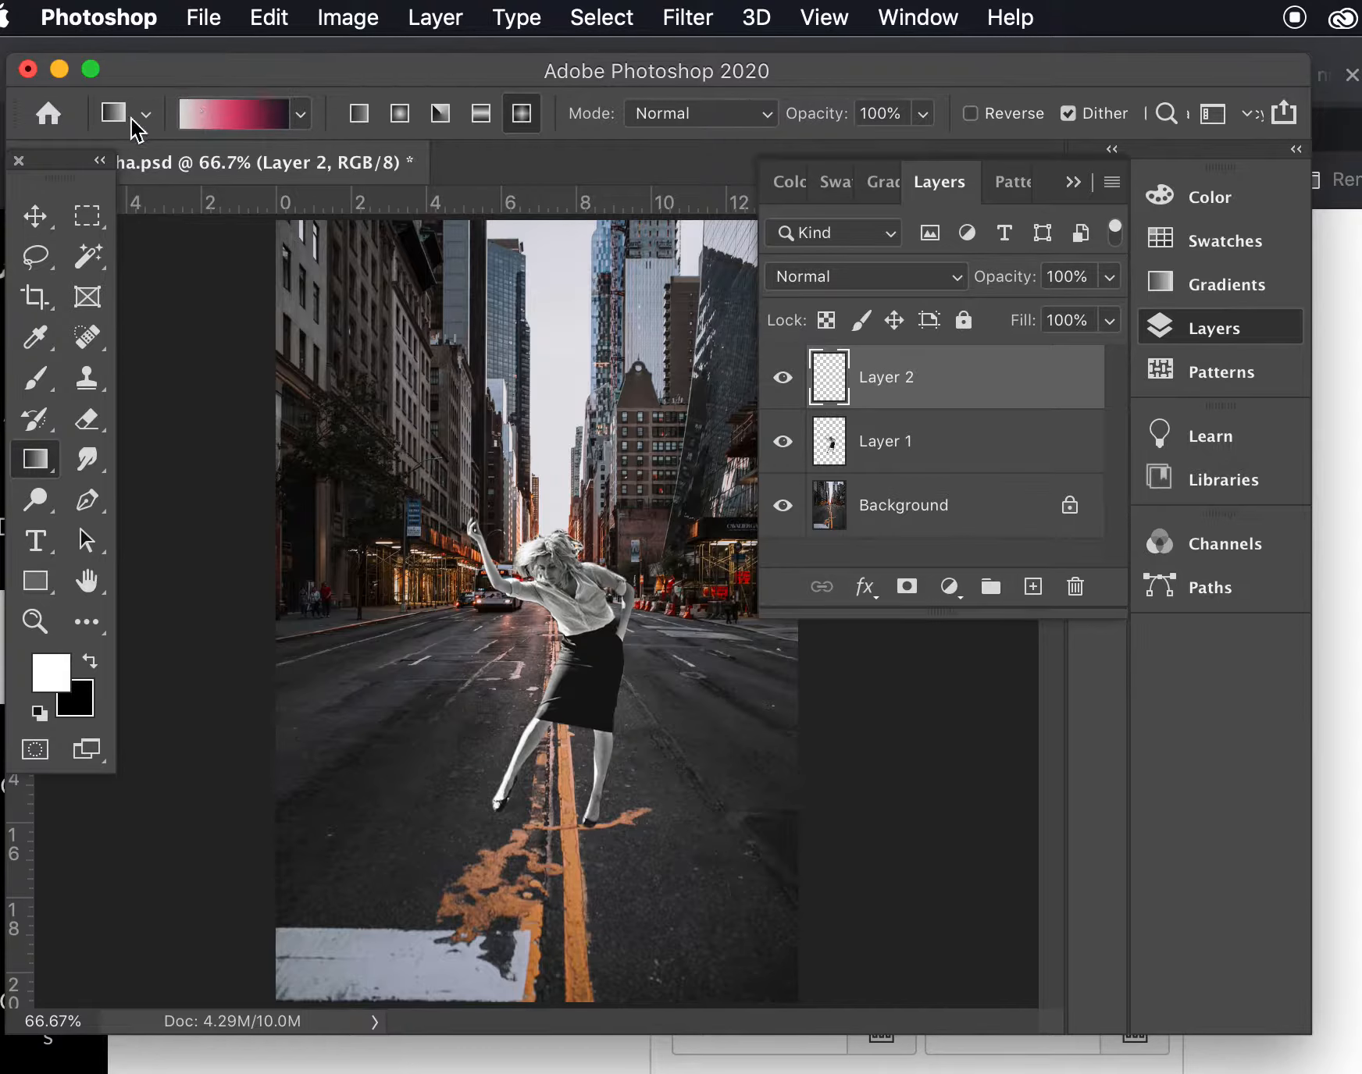
# - Open the gradient for editing and load the Blue_03 preset from the Blues group
pyautogui.click(232, 125)
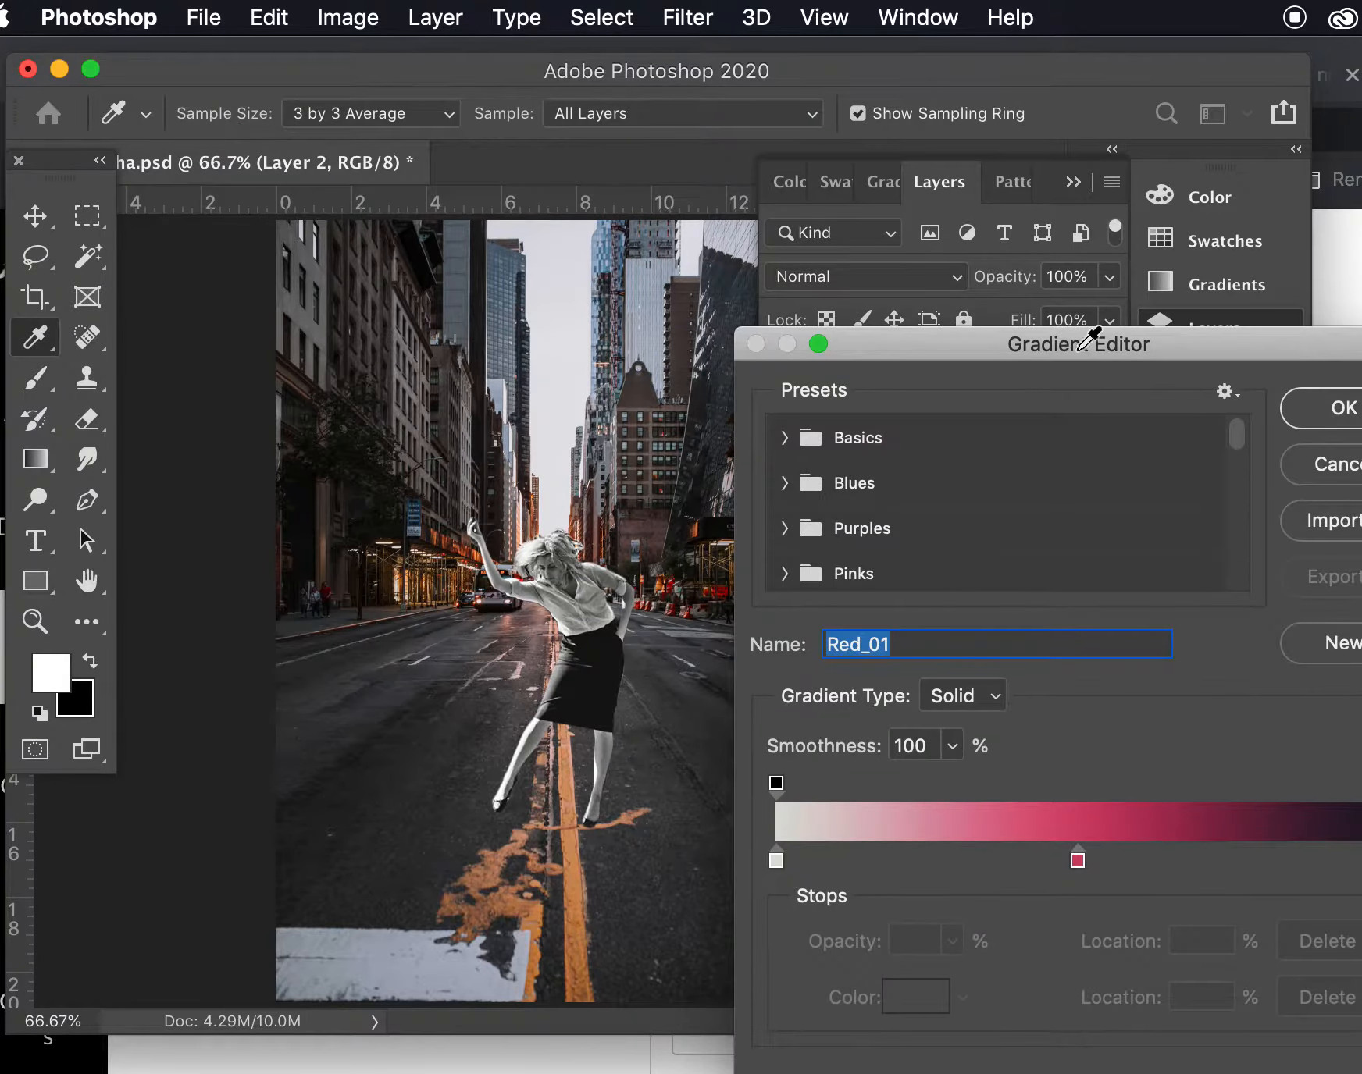
pyautogui.moveTo(1091, 353); pyautogui.dragTo(894, 270)
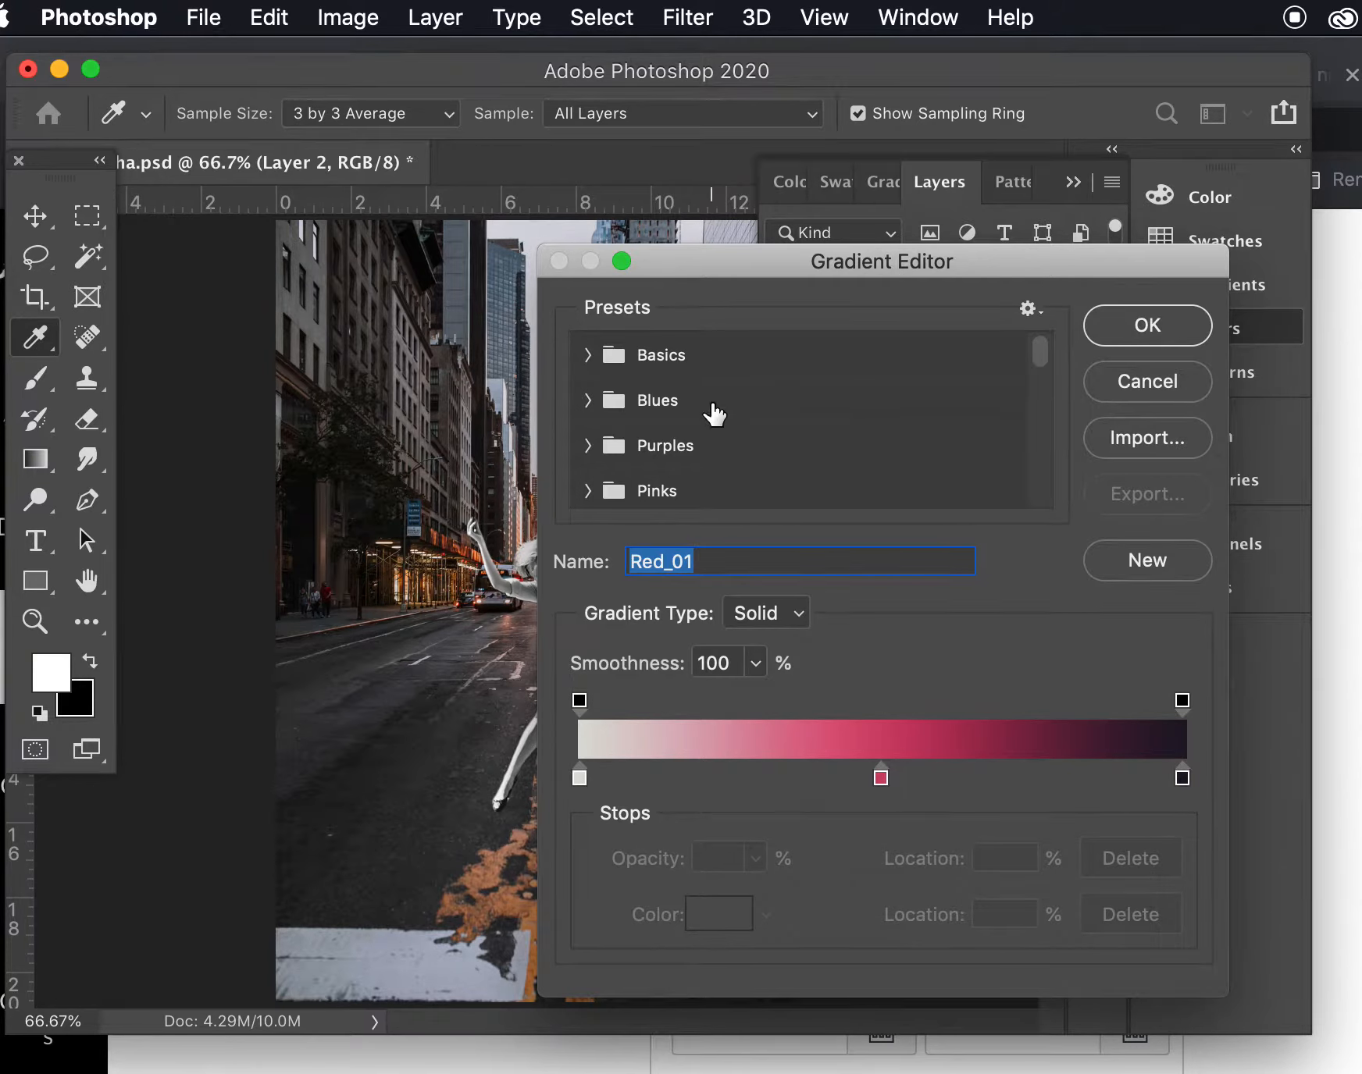
pyautogui.click(588, 400)
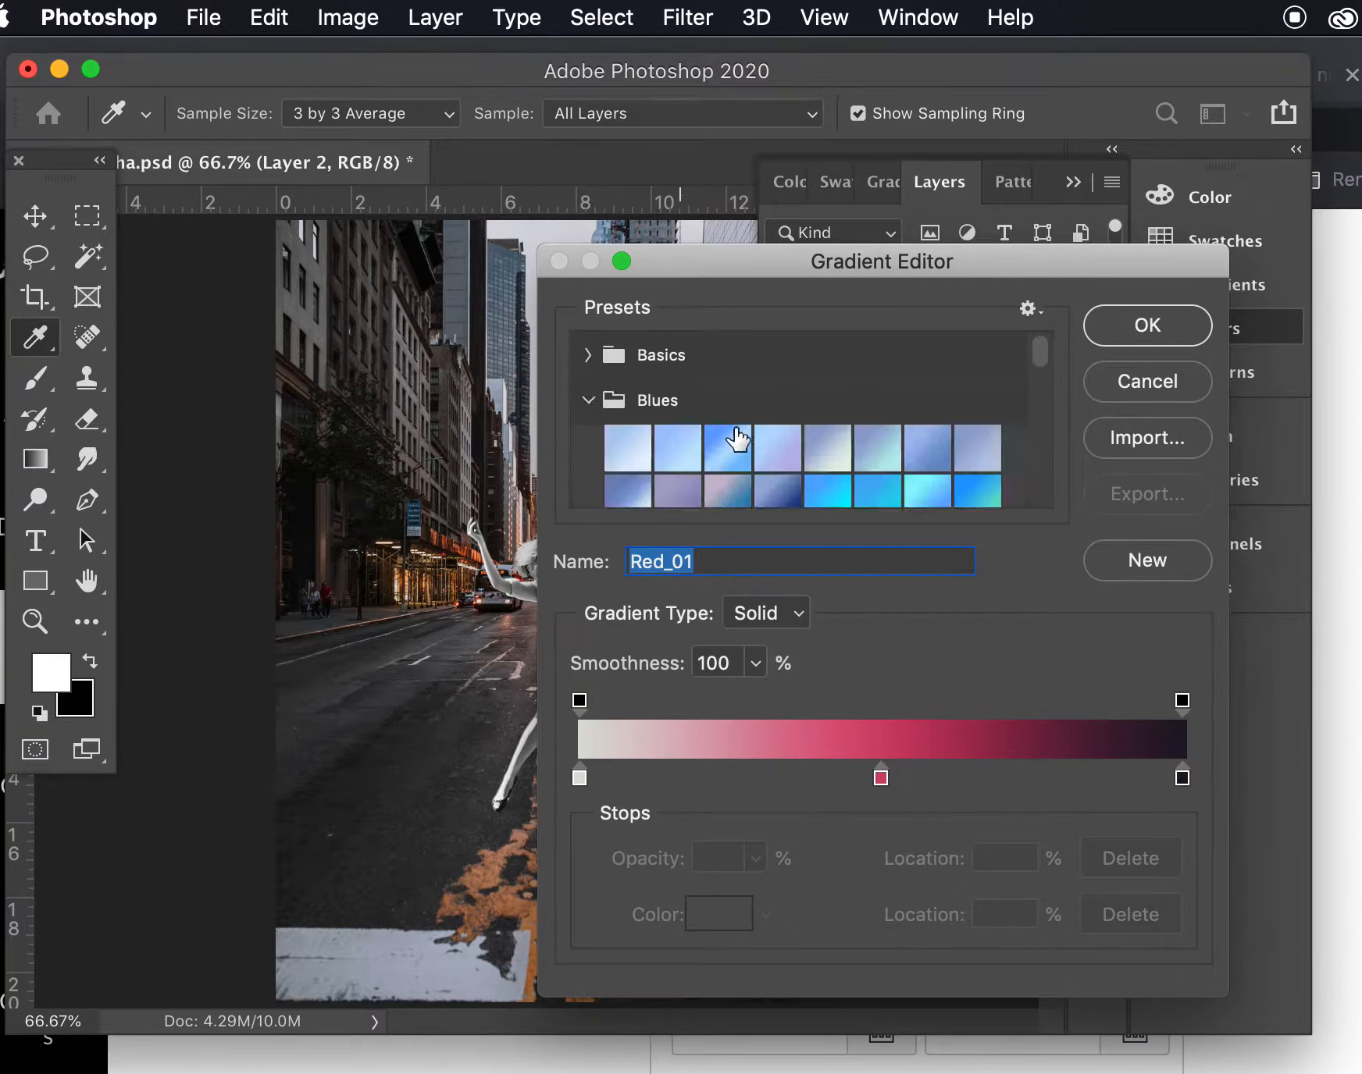
pyautogui.click(723, 451)
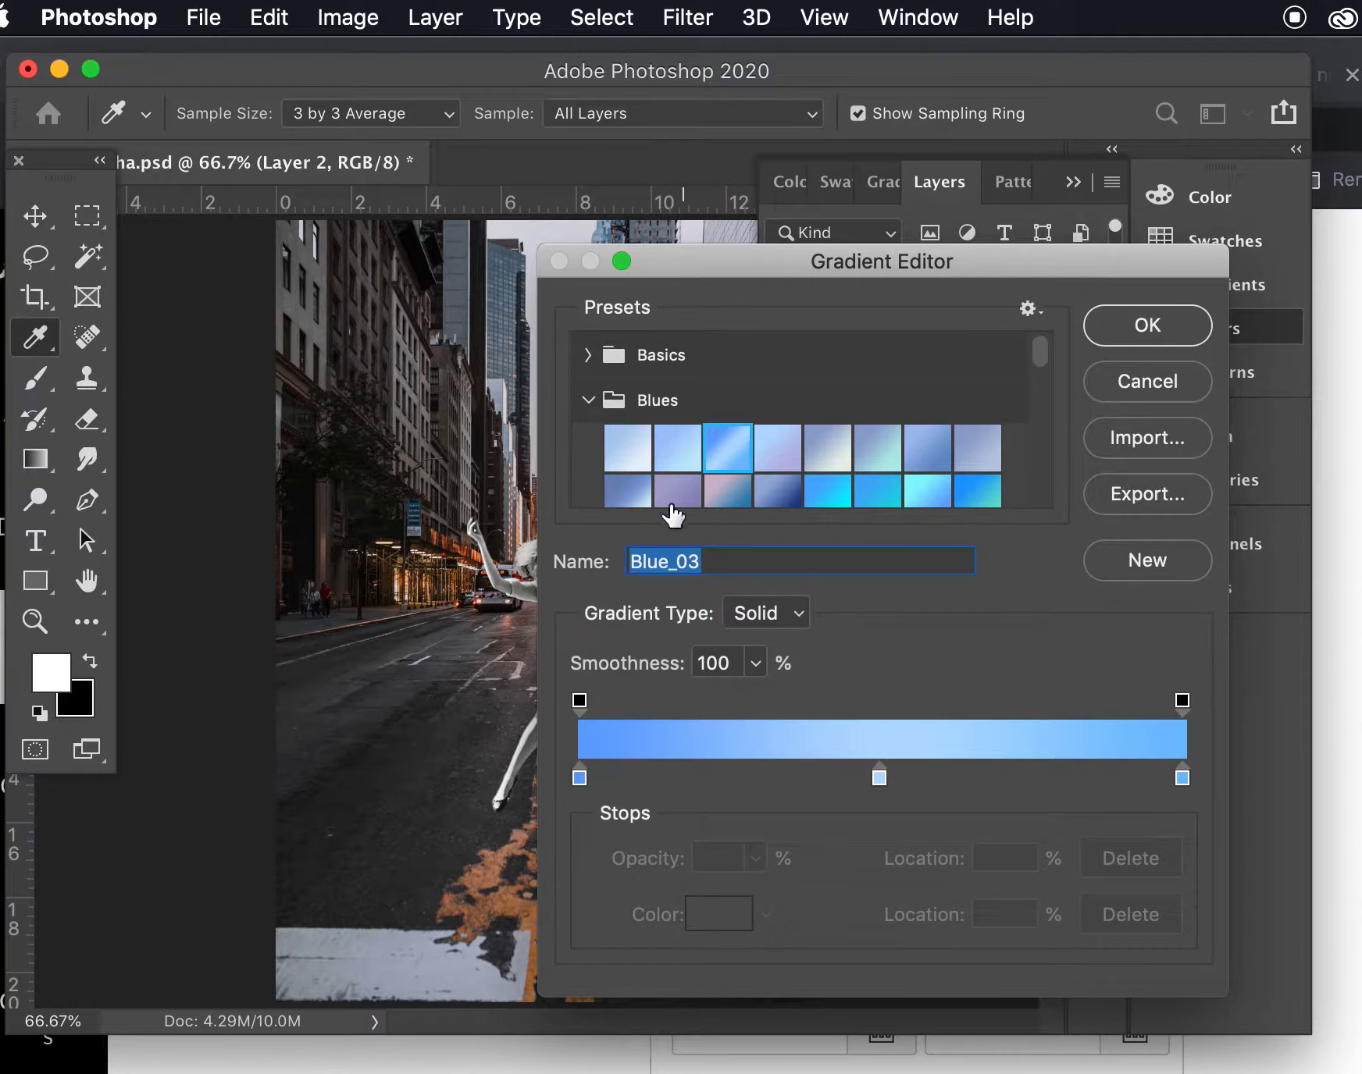
# - Recolour the gradient's starting color stop to pink with hue 333° and accept the custom gradient
pyautogui.doubleClick(580, 779)
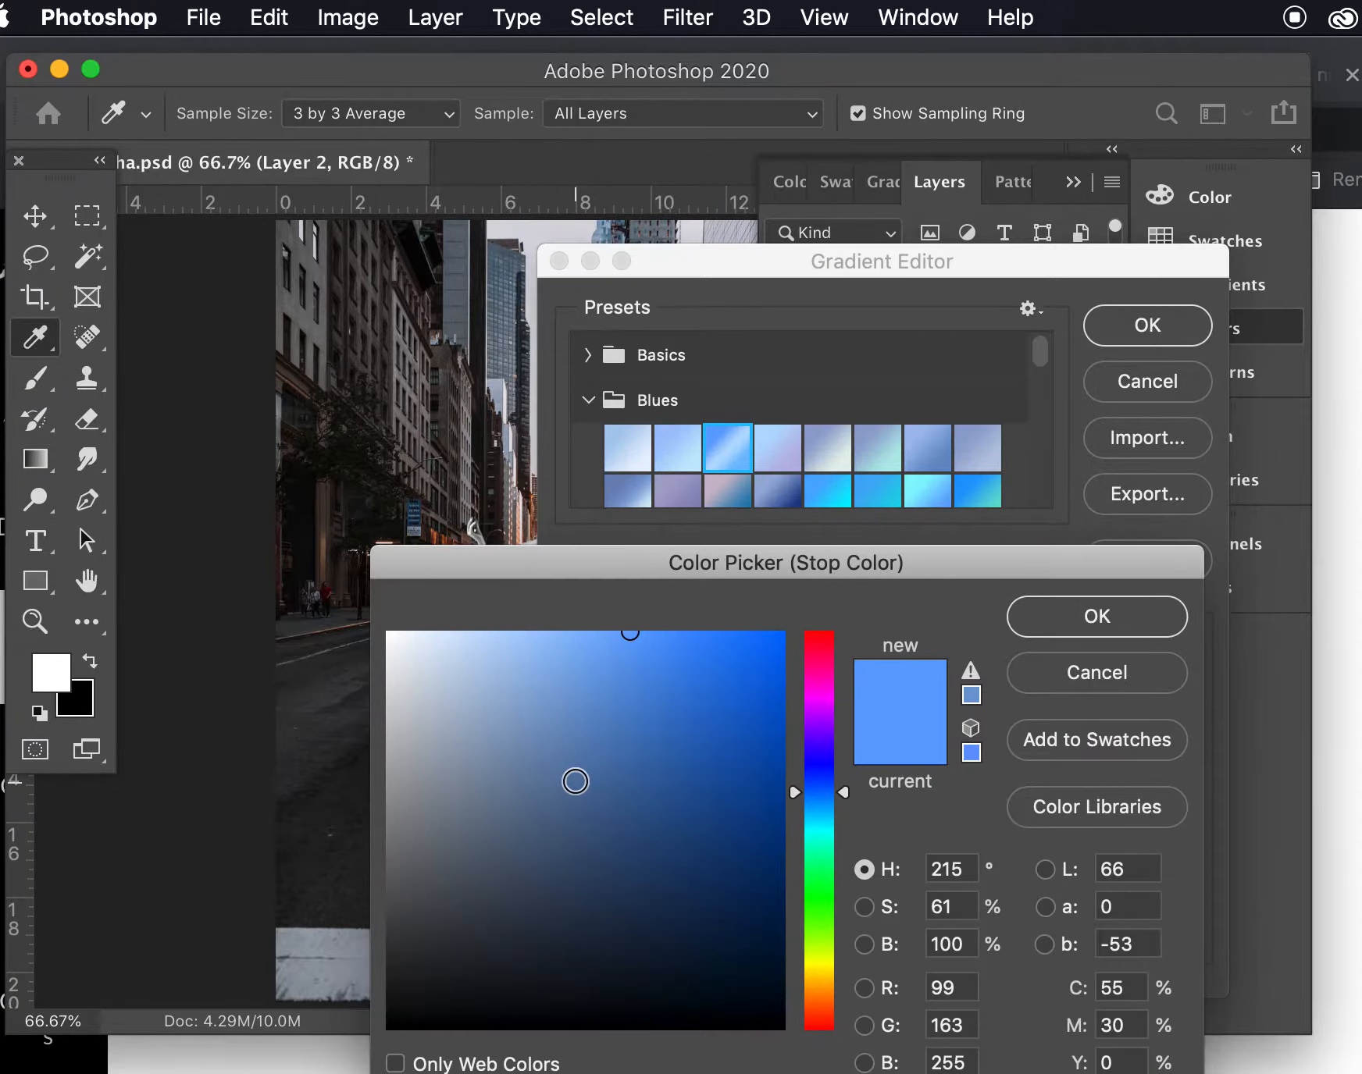
pyautogui.click(820, 661)
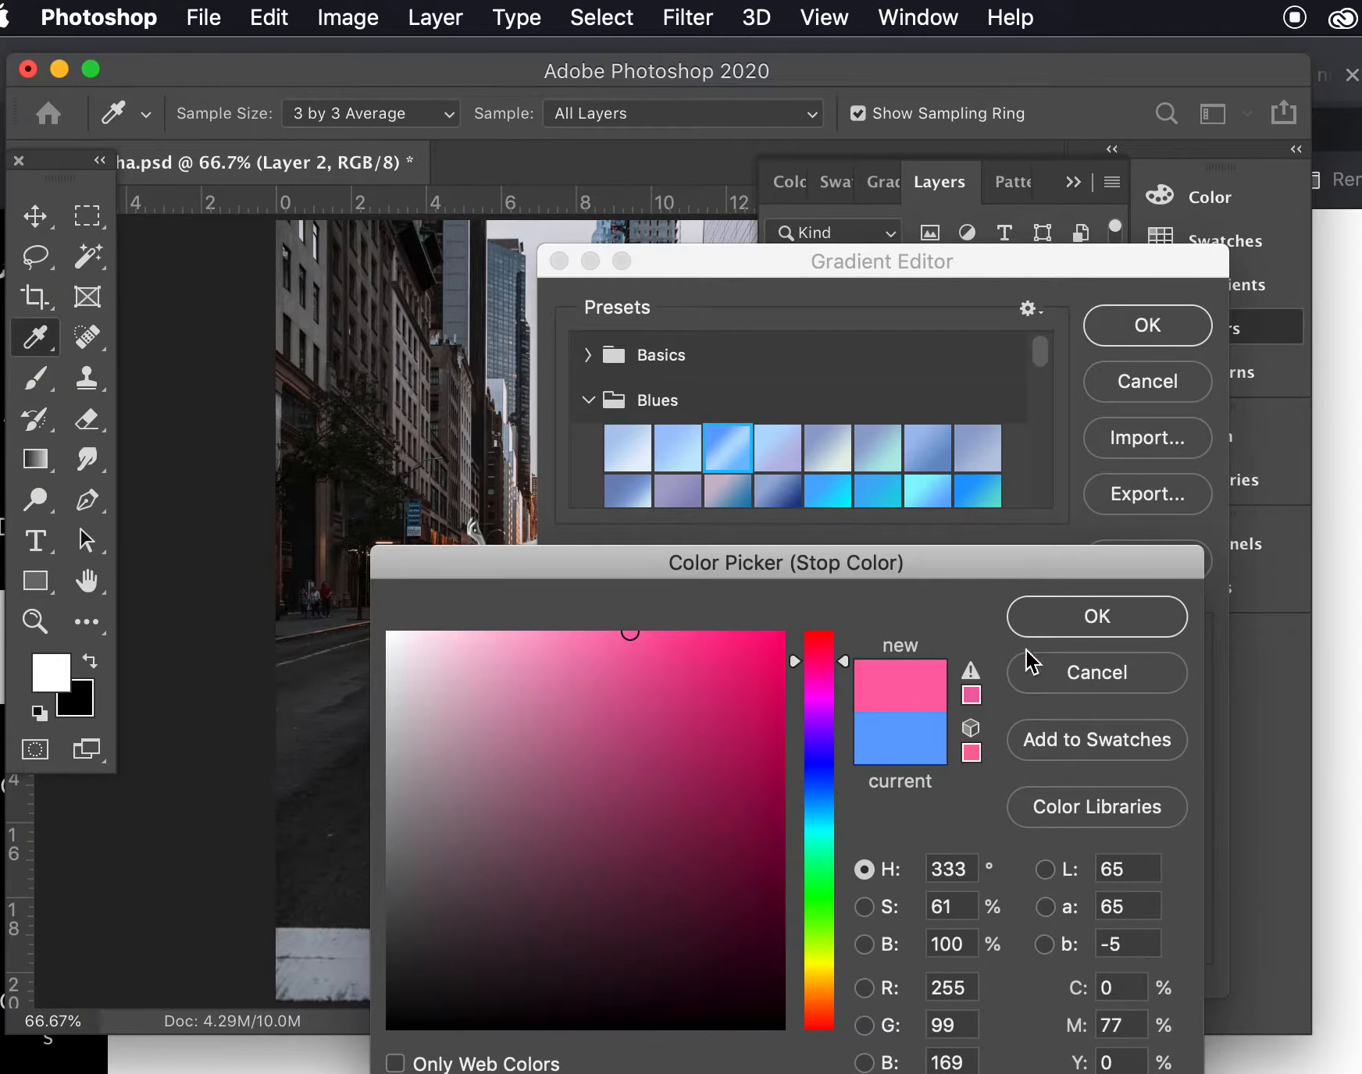
pyautogui.click(1061, 618)
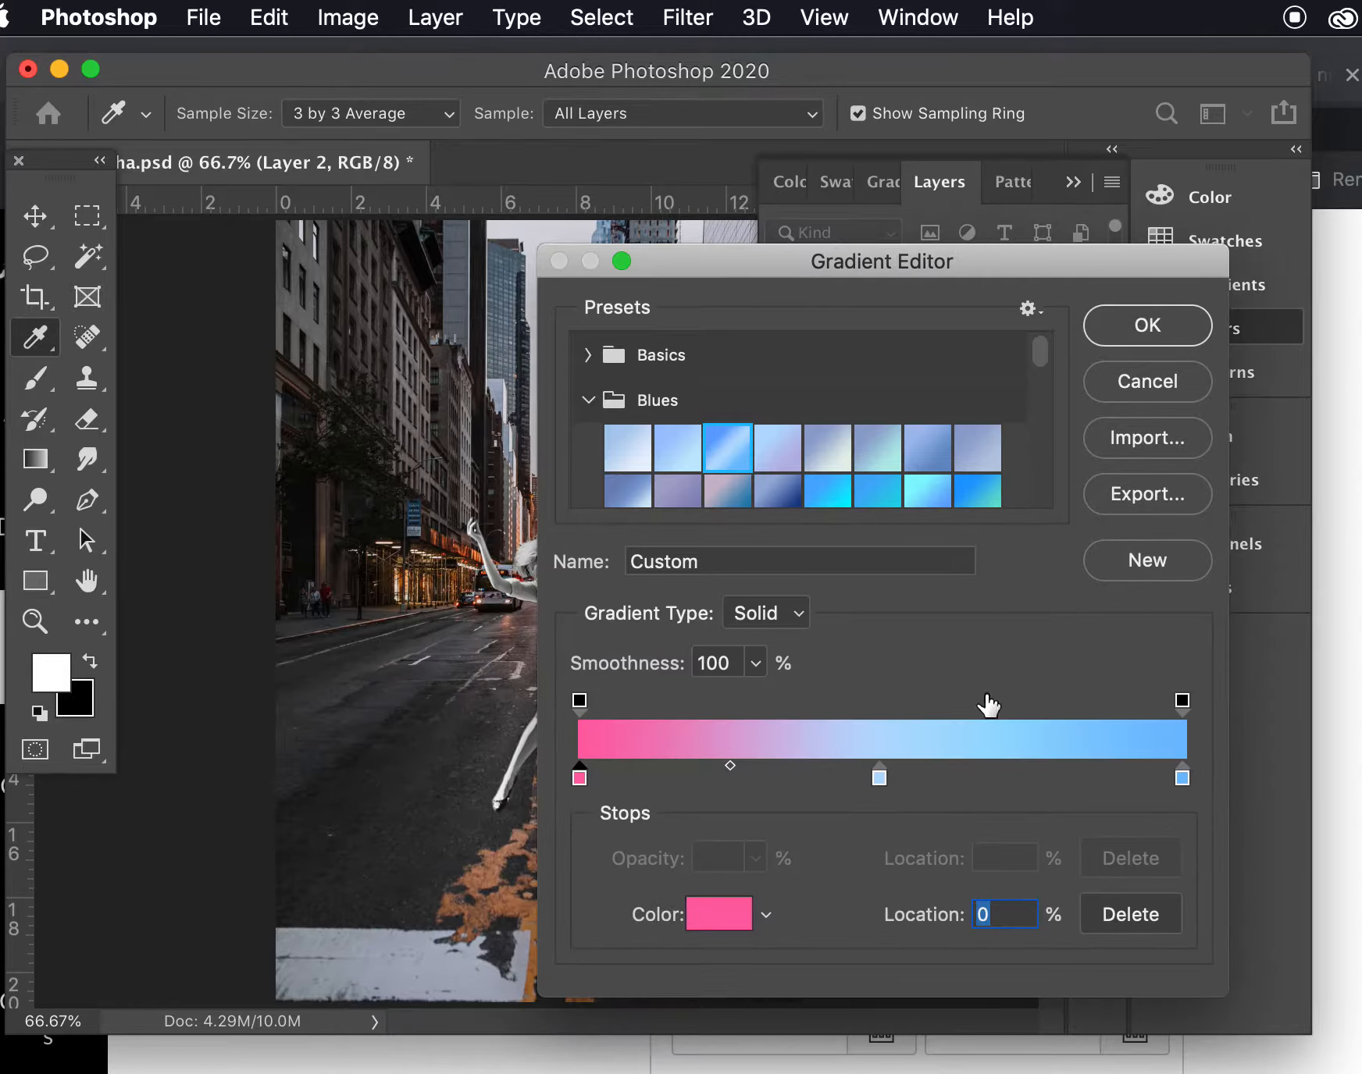
pyautogui.click(1147, 327)
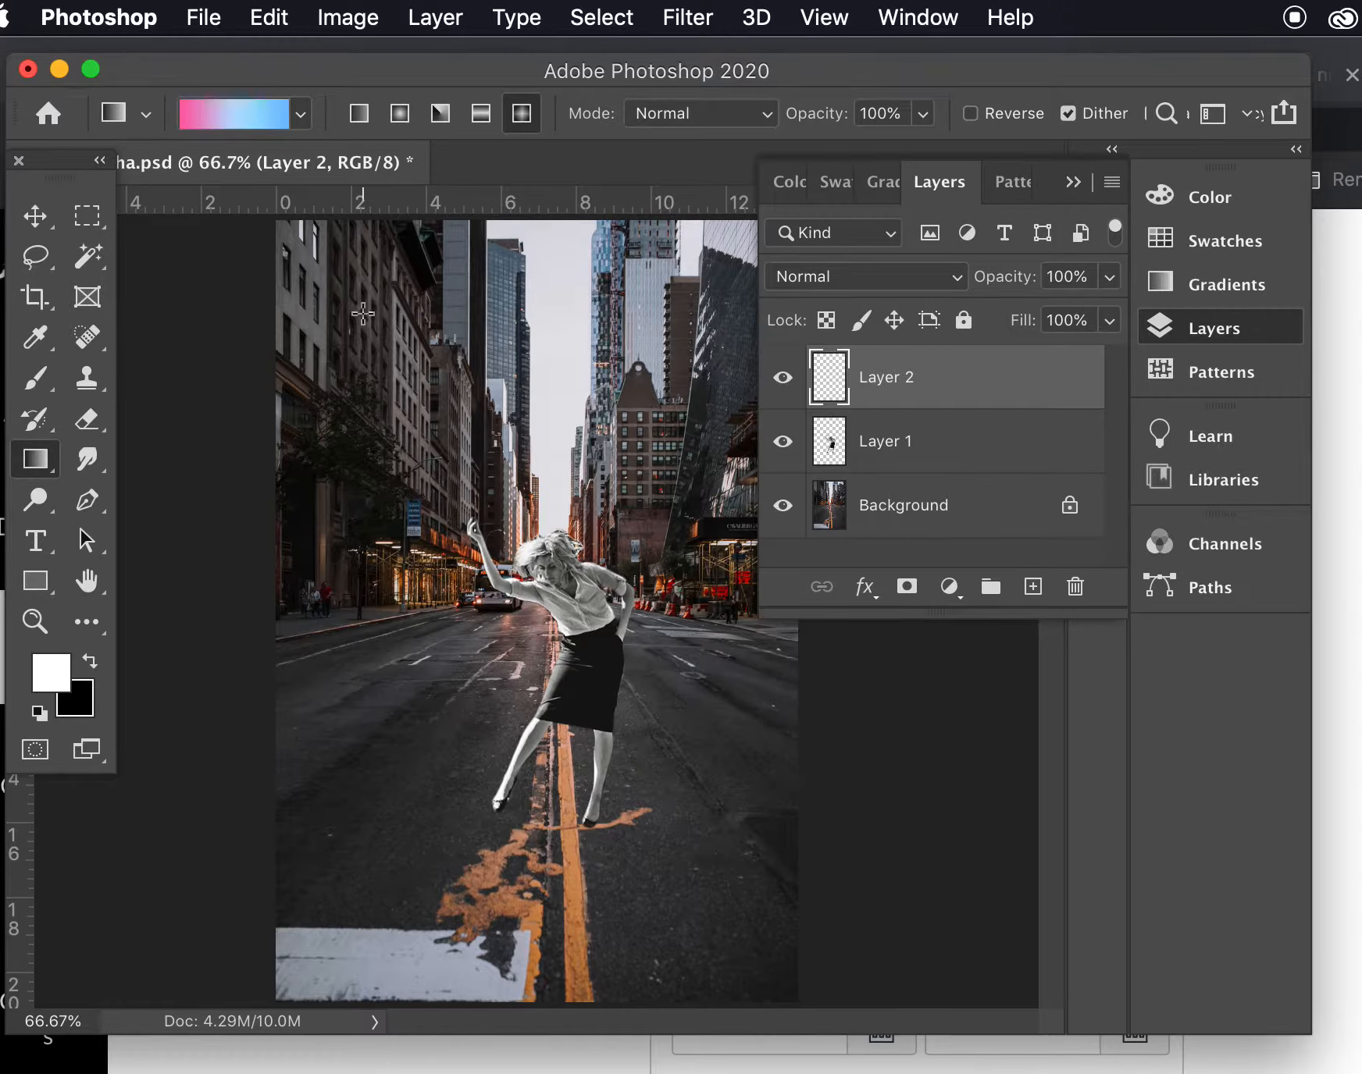
# - Draw three diamond gradients on Layer 2, starting near the canvas's upper left, upper right and lower middle
pyautogui.moveTo(358, 313); pyautogui.dragTo(654, 764)
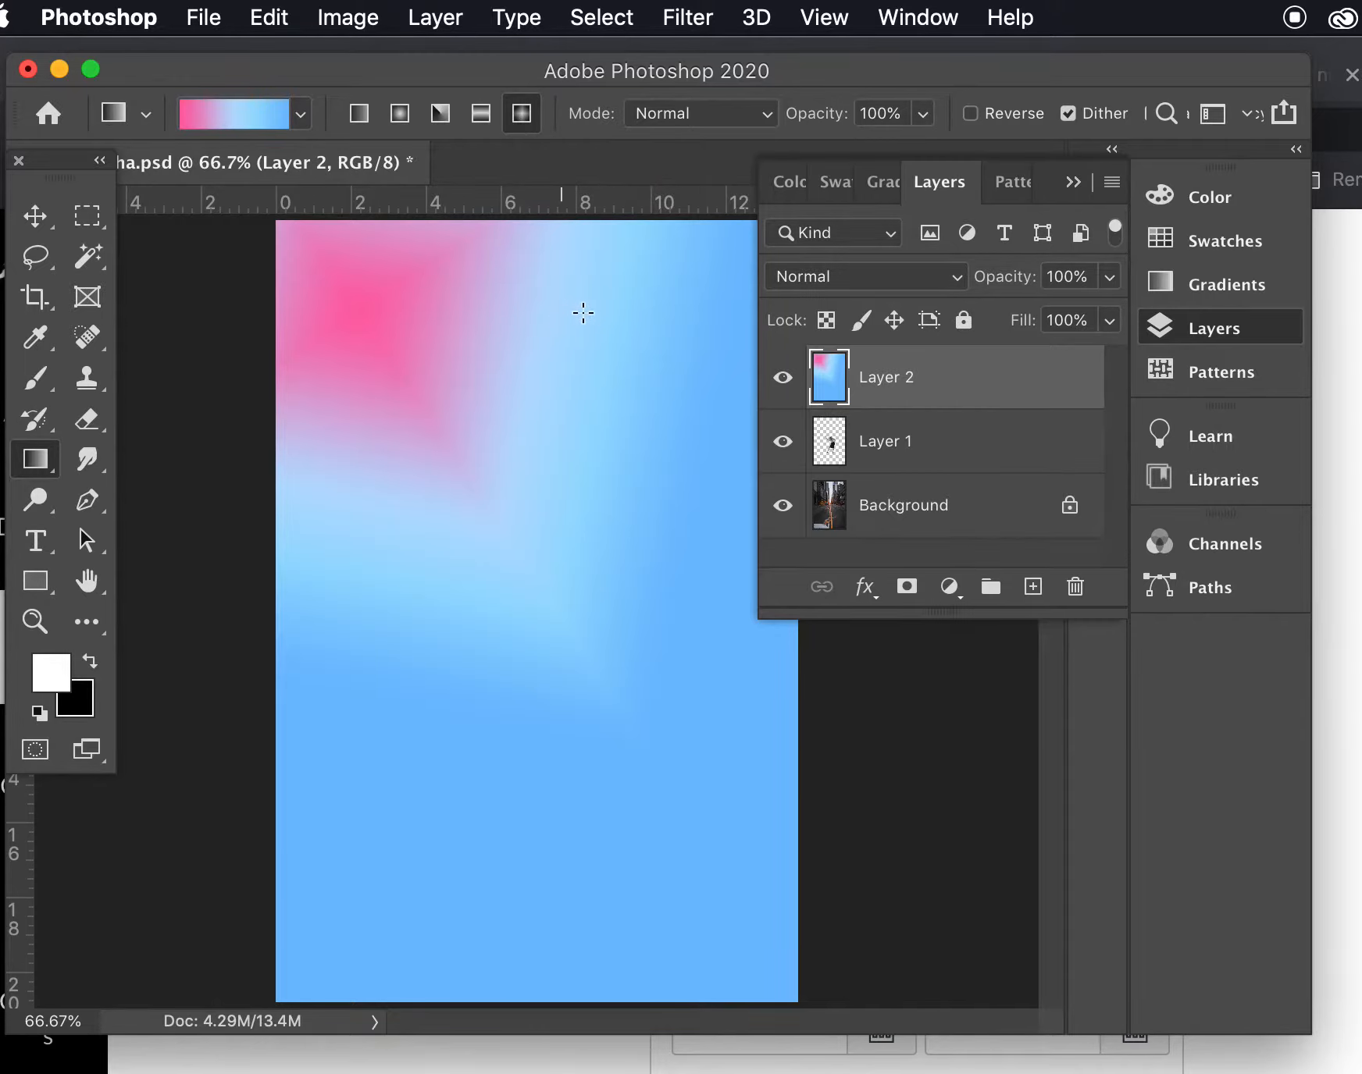
pyautogui.moveTo(624, 329); pyautogui.dragTo(395, 556)
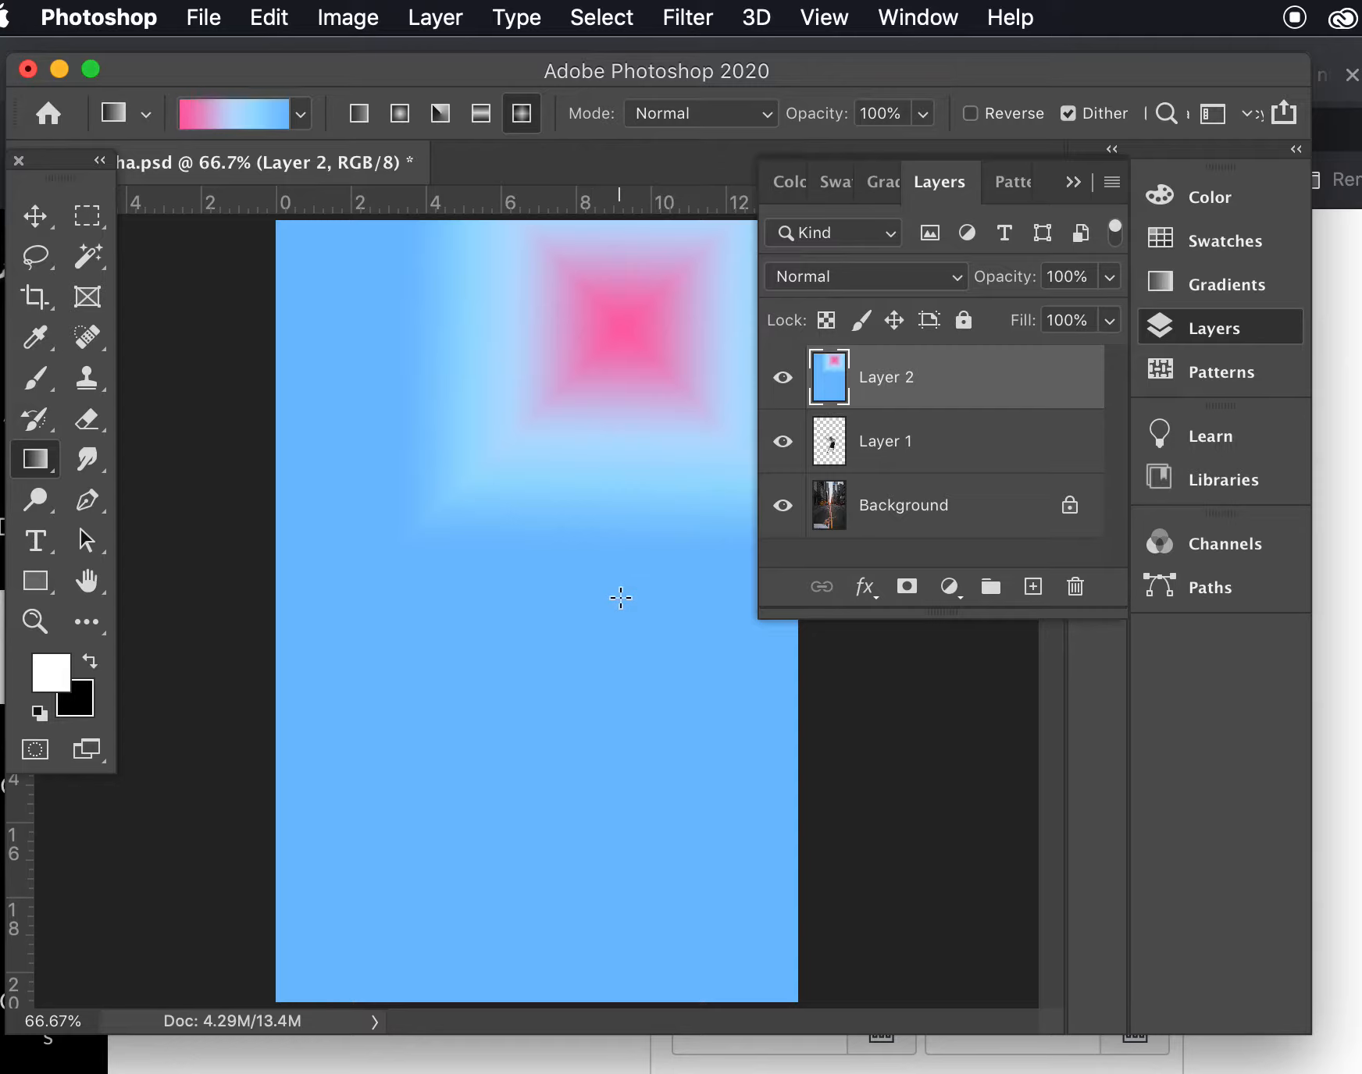
pyautogui.moveTo(610, 734); pyautogui.dragTo(507, 557)
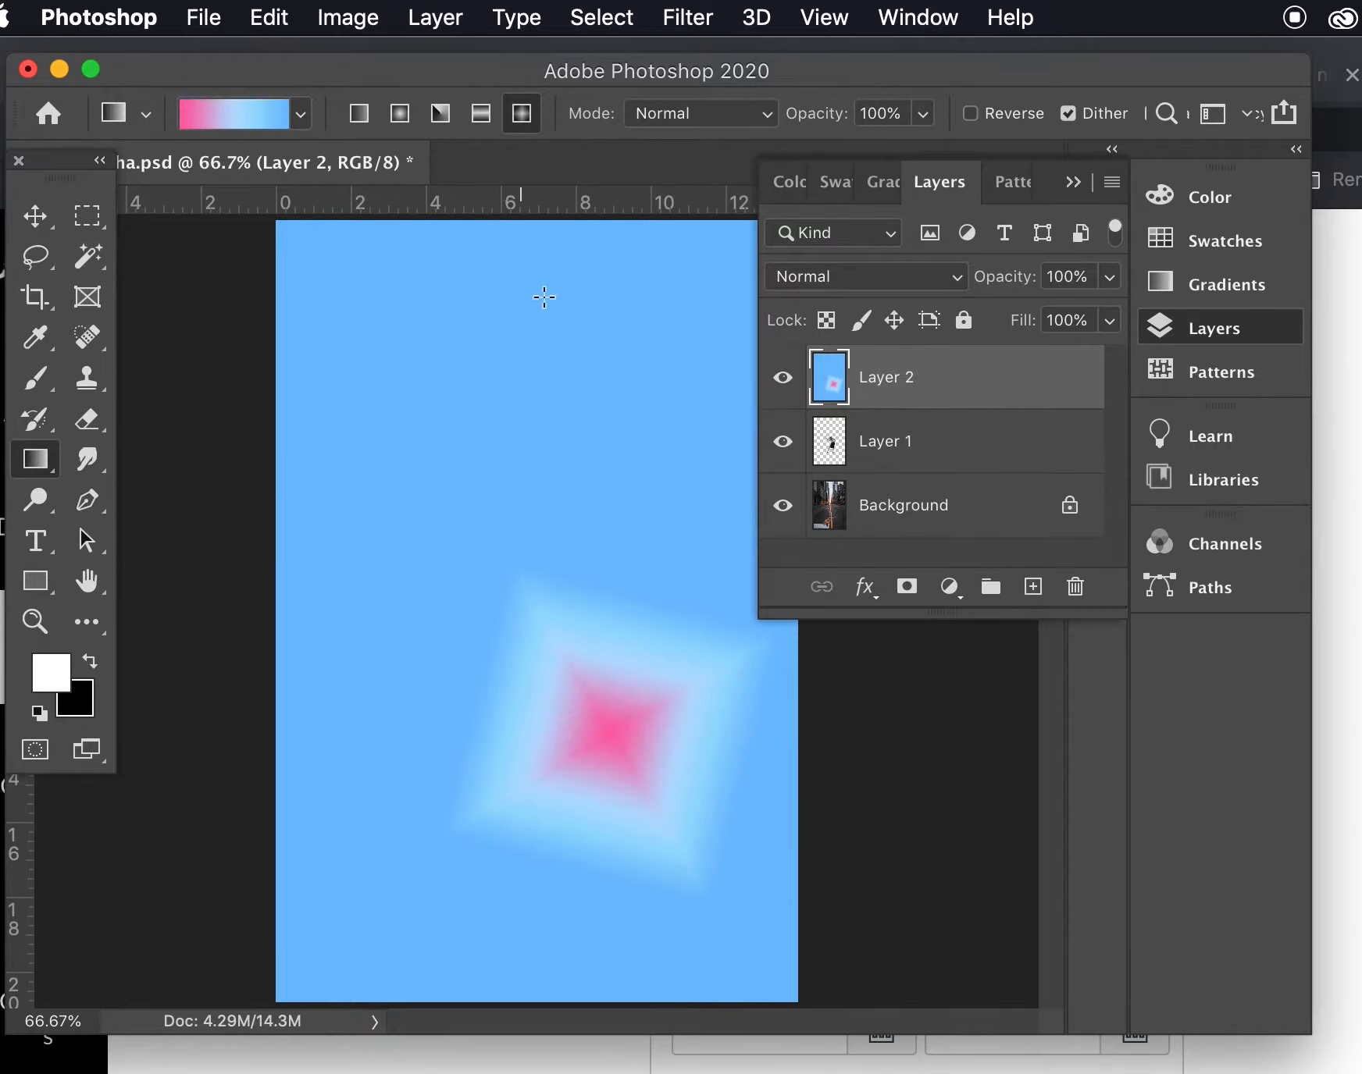
# - Try the Linear, Radial and Angle gradient styles by drawing each one across Layer 2
pyautogui.click(365, 119)
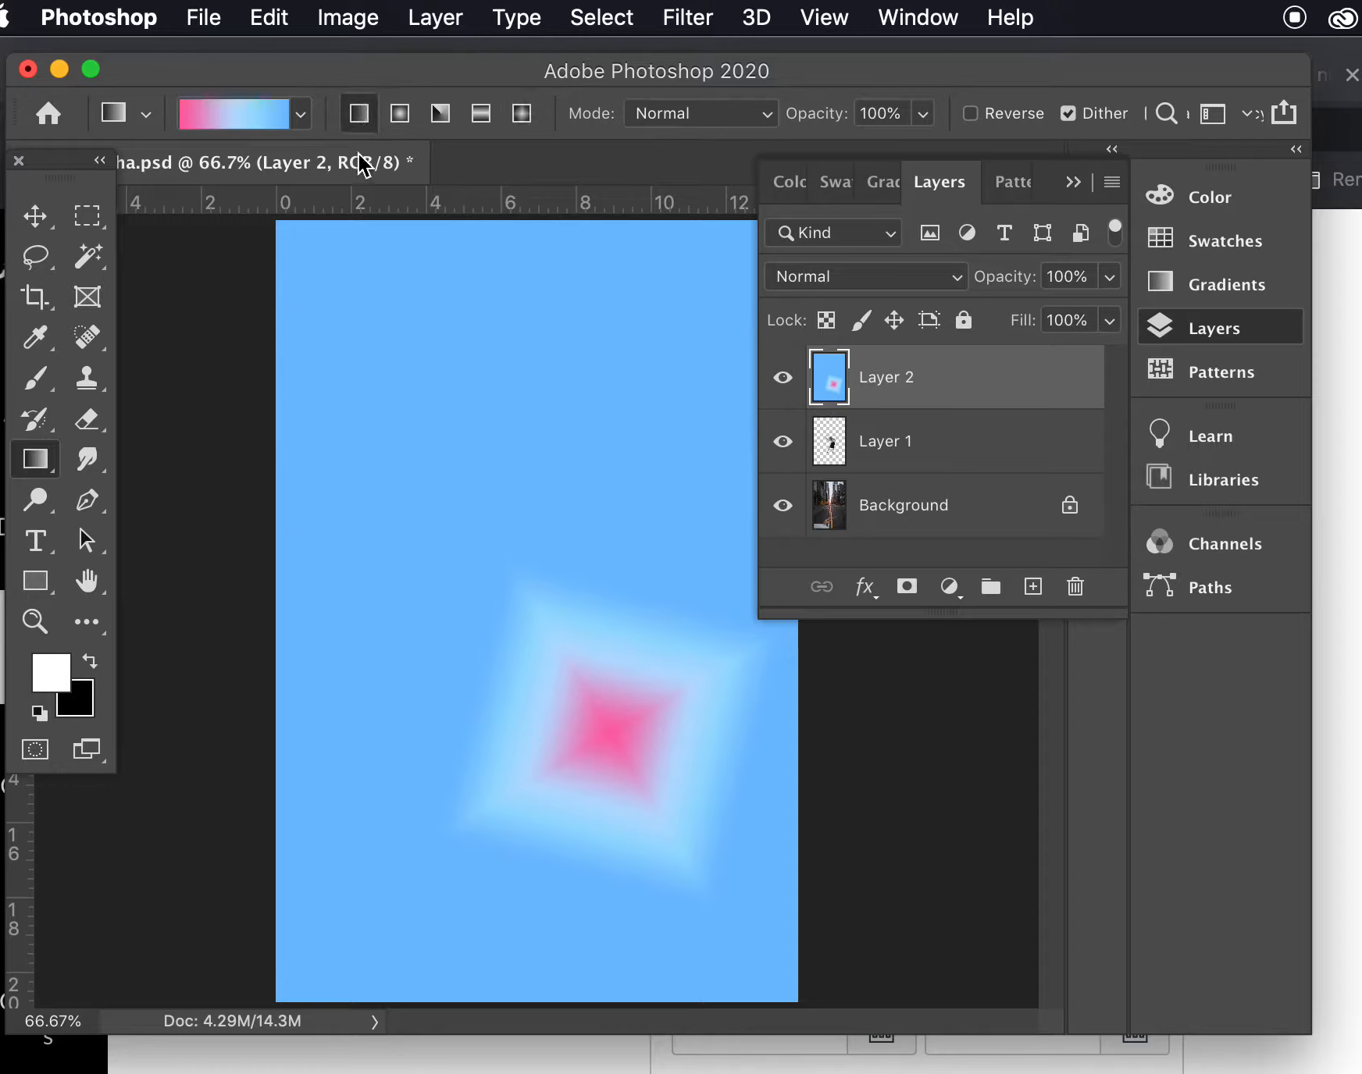
pyautogui.moveTo(363, 275); pyautogui.dragTo(655, 805)
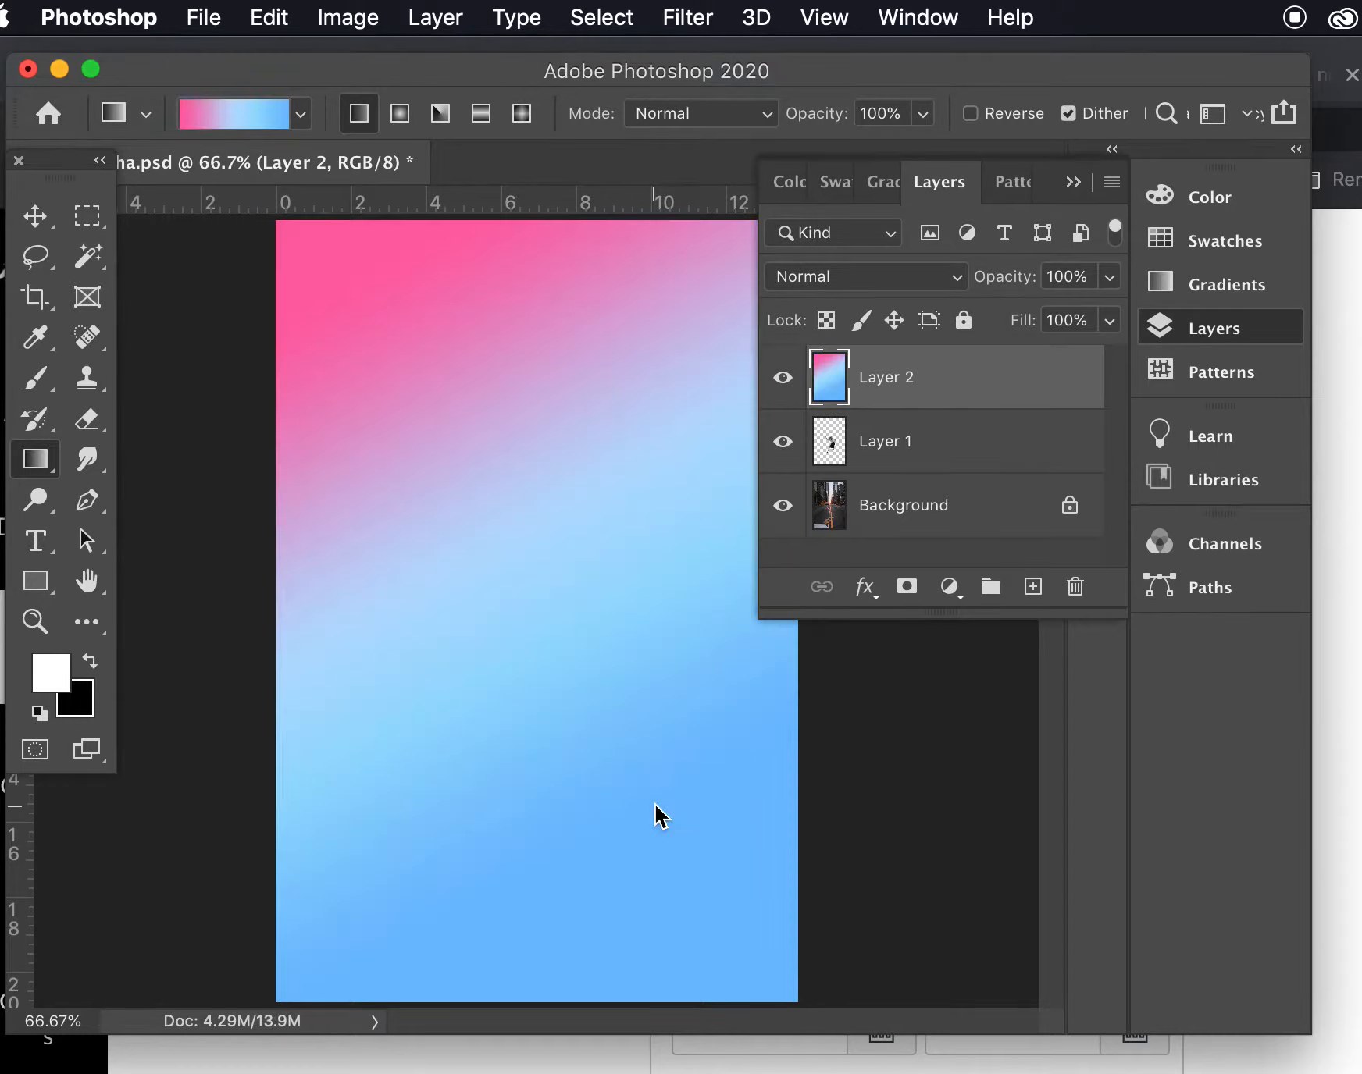
pyautogui.click(401, 115)
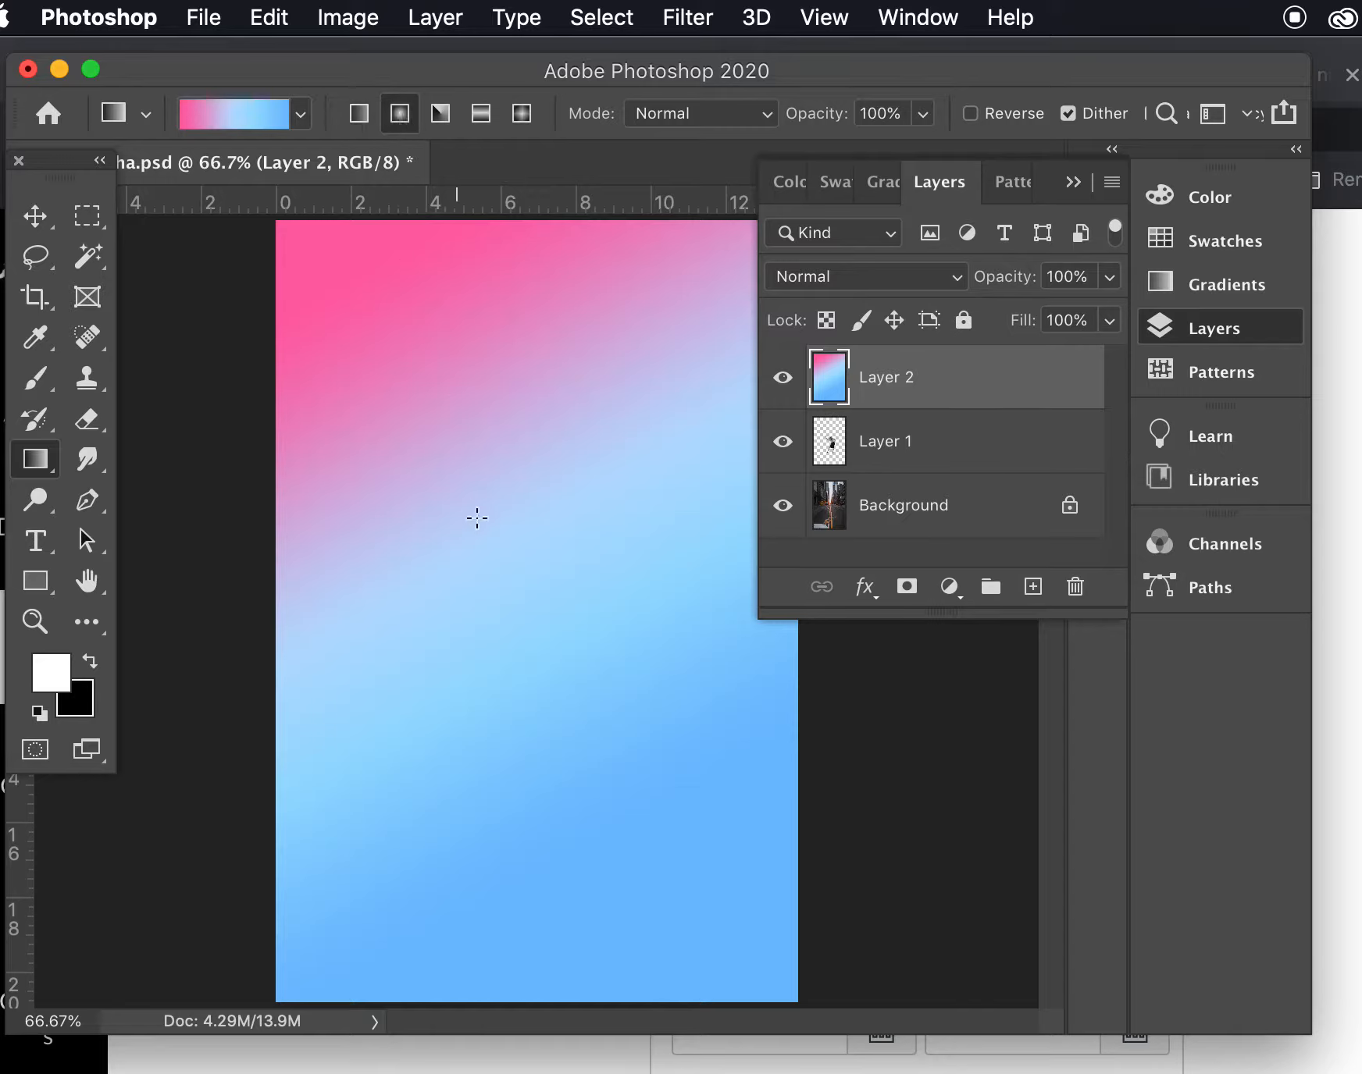
pyautogui.moveTo(475, 540); pyautogui.dragTo(644, 729)
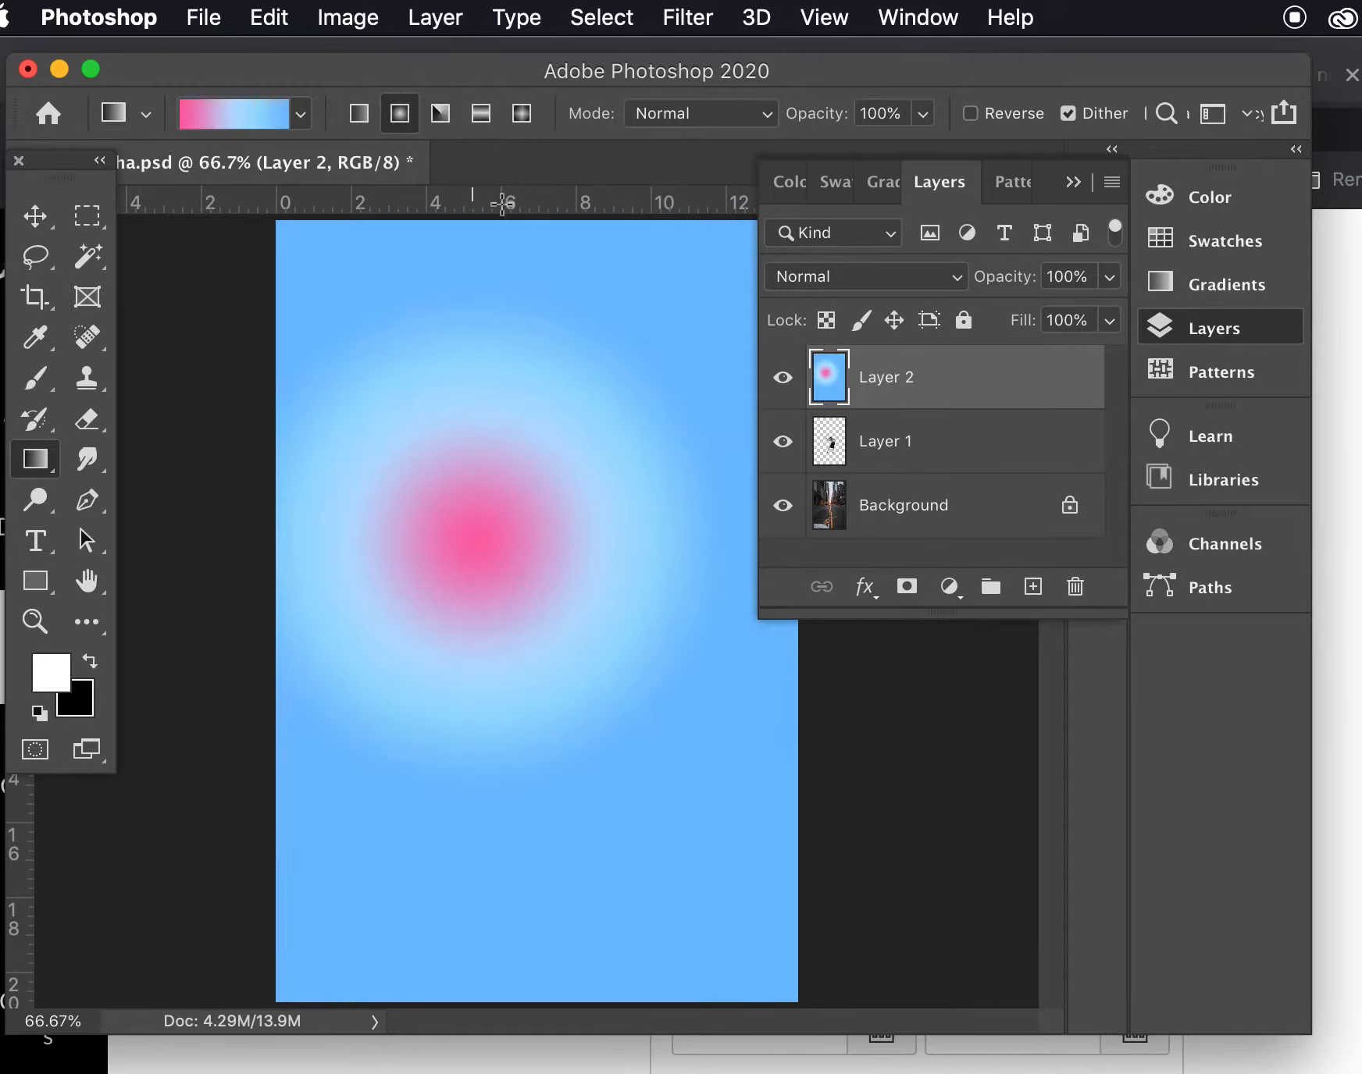
pyautogui.click(444, 119)
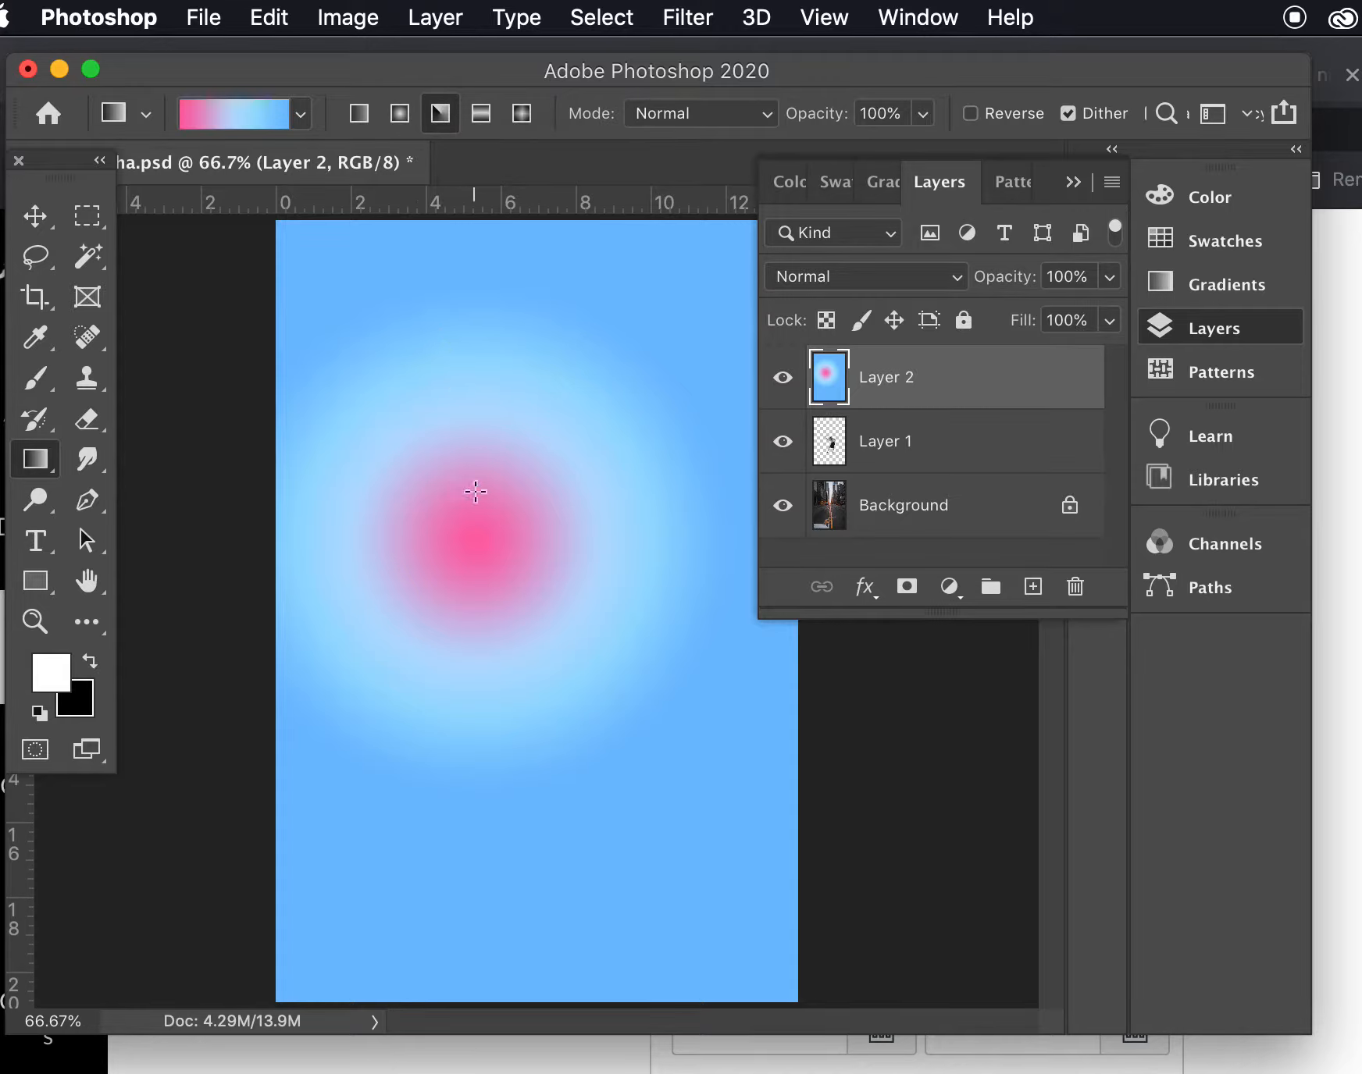
pyautogui.moveTo(423, 444); pyautogui.dragTo(696, 806)
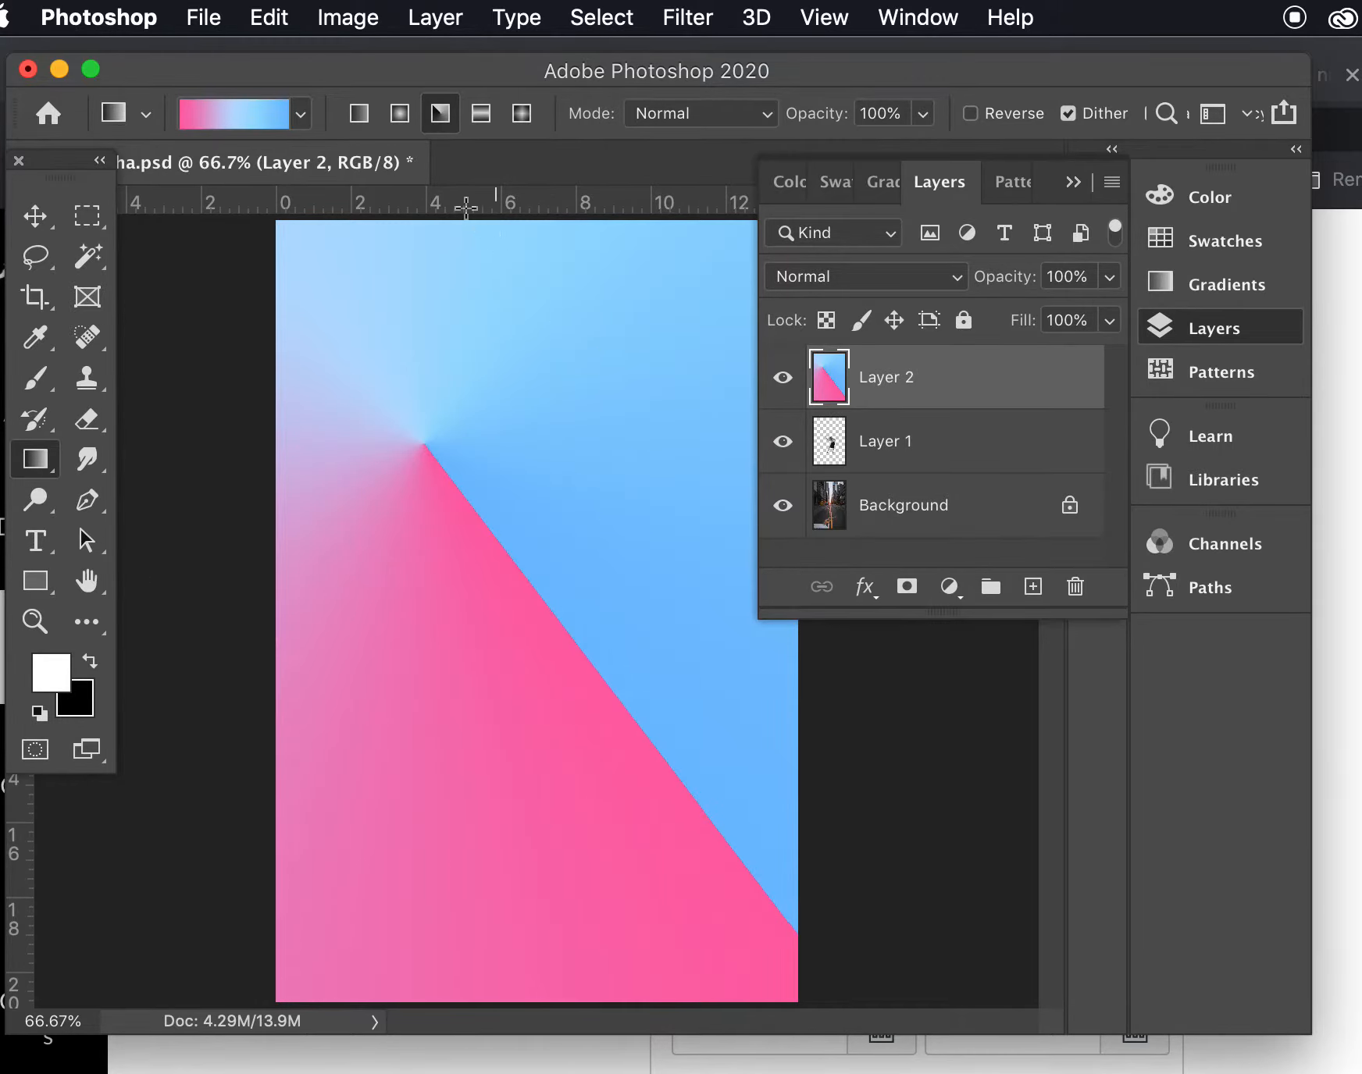
# - Switch to the Diamond gradient style and fill Layer 2 with one centred in the canvas's upper-left area
pyautogui.click(484, 123)
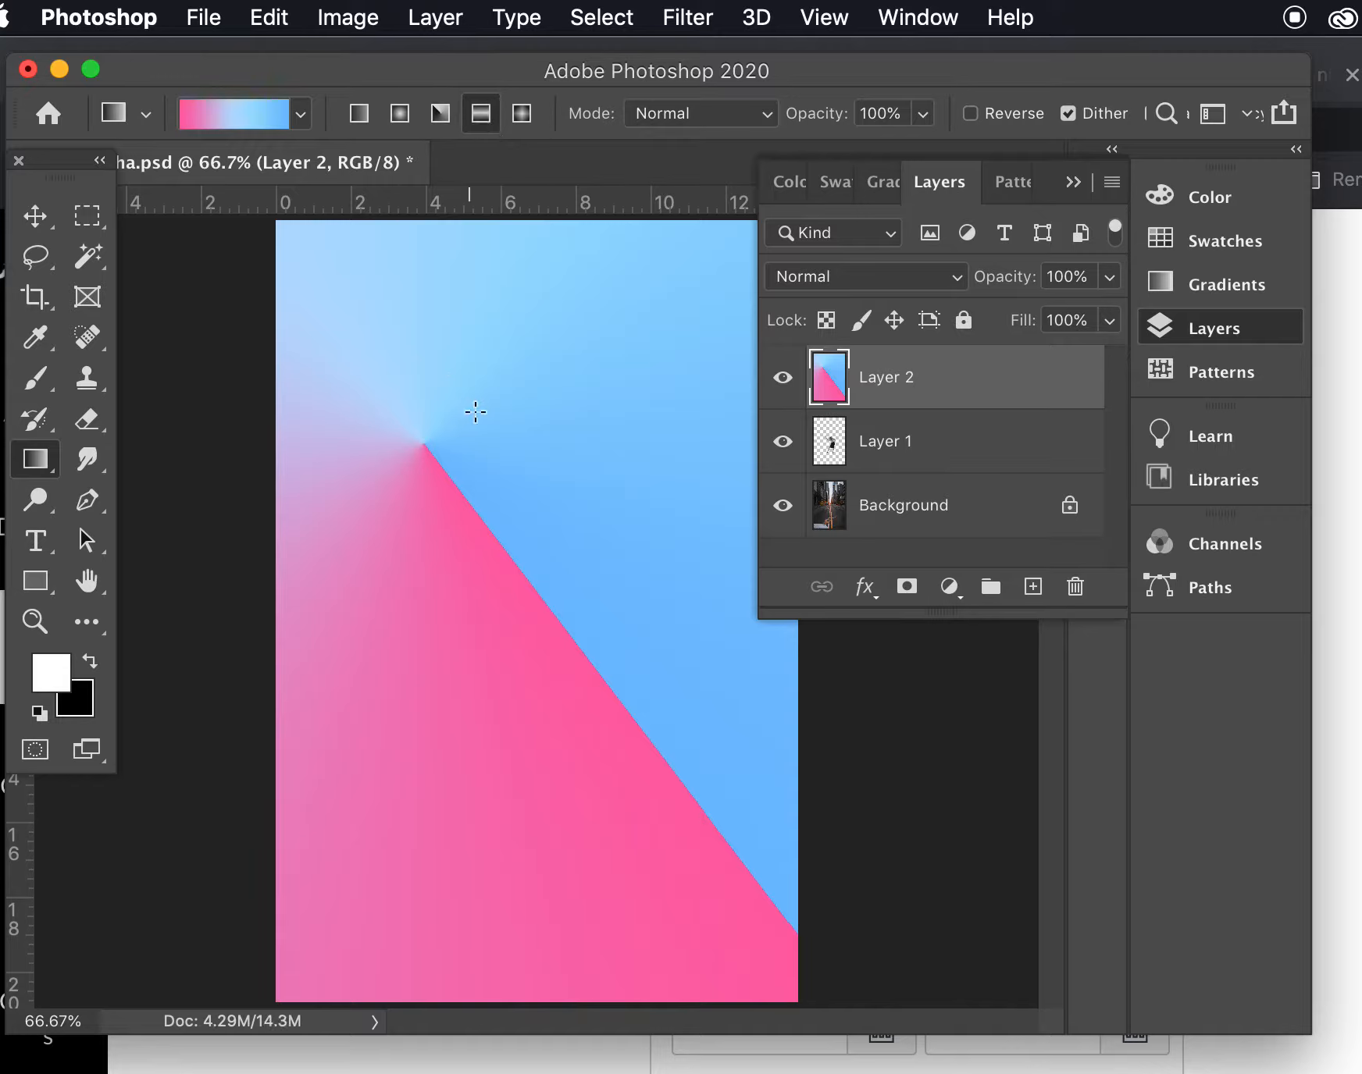
pyautogui.click(523, 119)
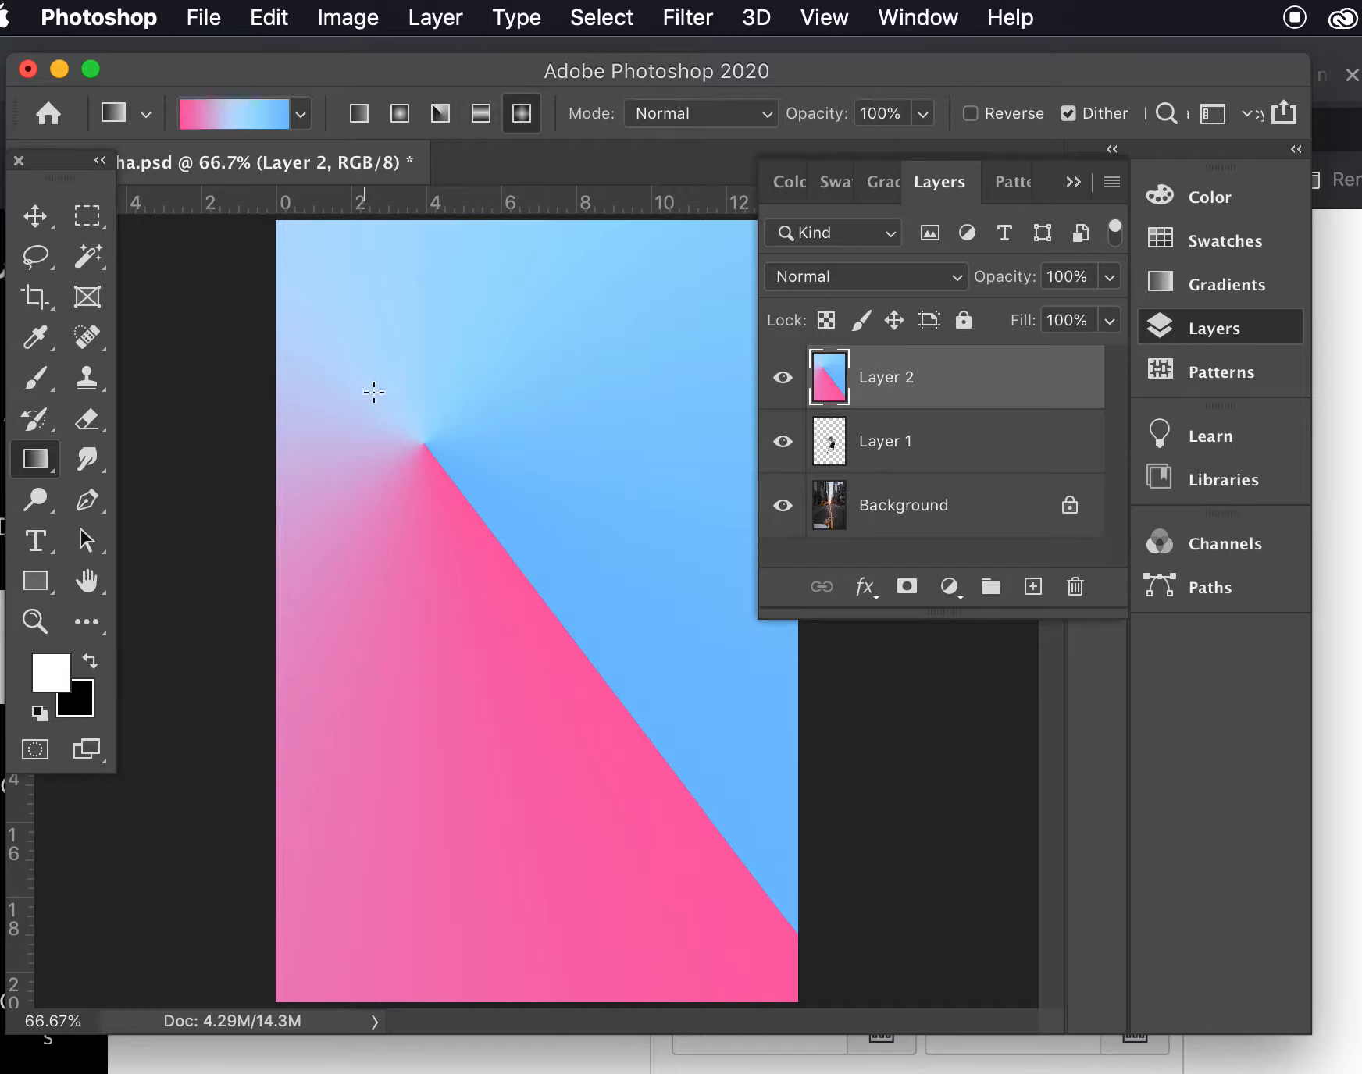
pyautogui.moveTo(346, 413); pyautogui.dragTo(543, 607)
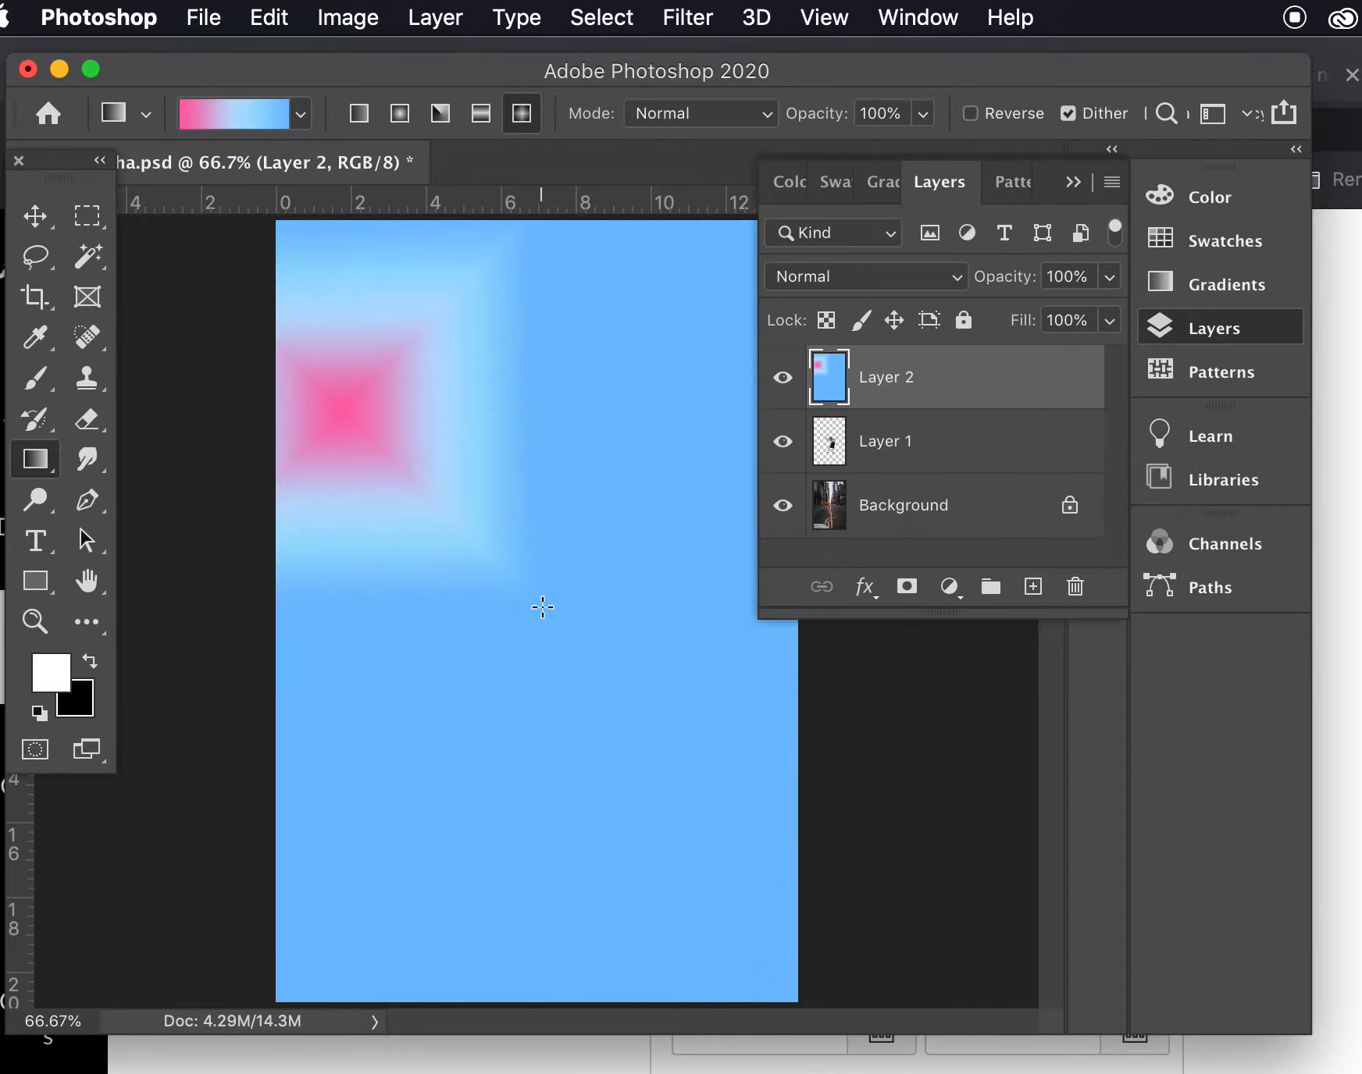
# - Set the gradient mode to Difference and draw four overlapping diamond gradients at different places on Layer 2
pyautogui.click(685, 117)
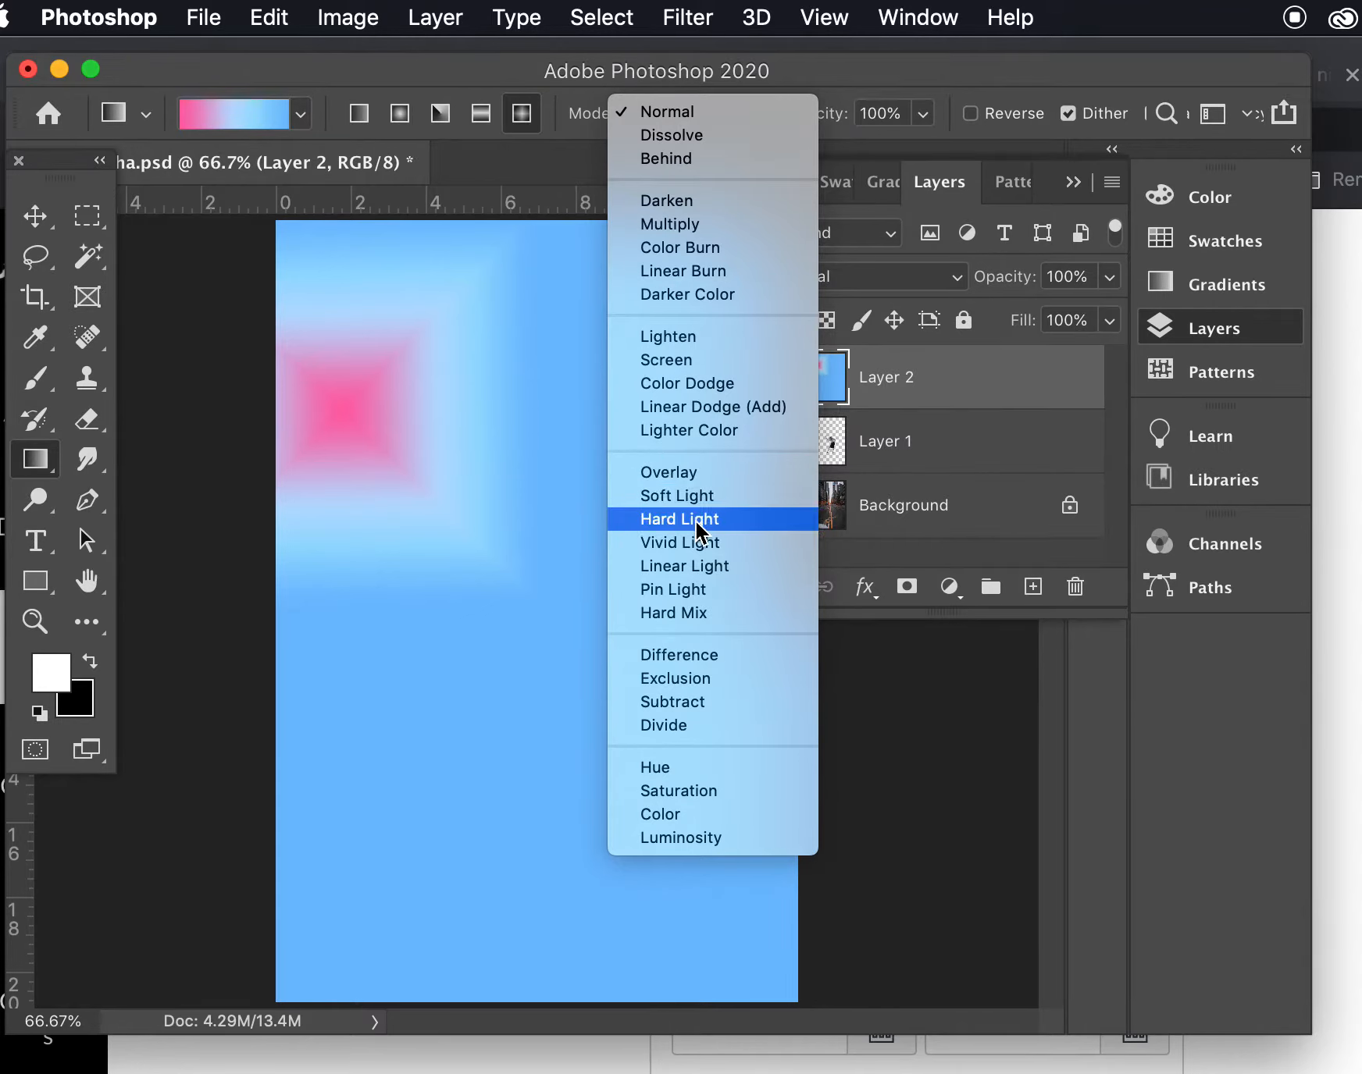
pyautogui.click(686, 660)
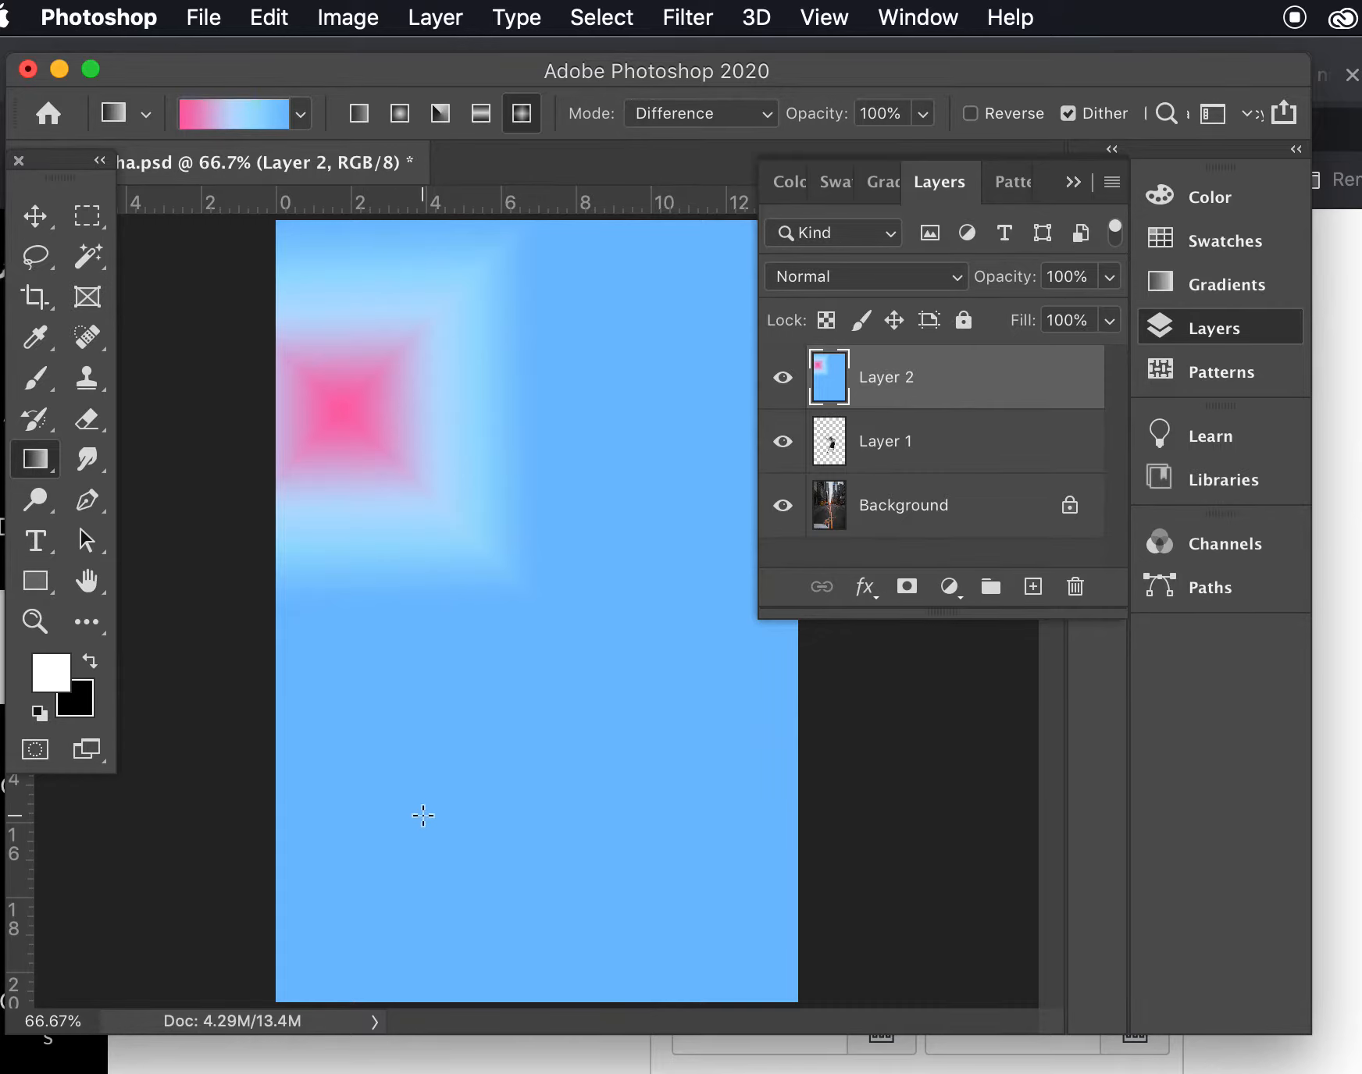
pyautogui.moveTo(423, 816); pyautogui.dragTo(565, 581)
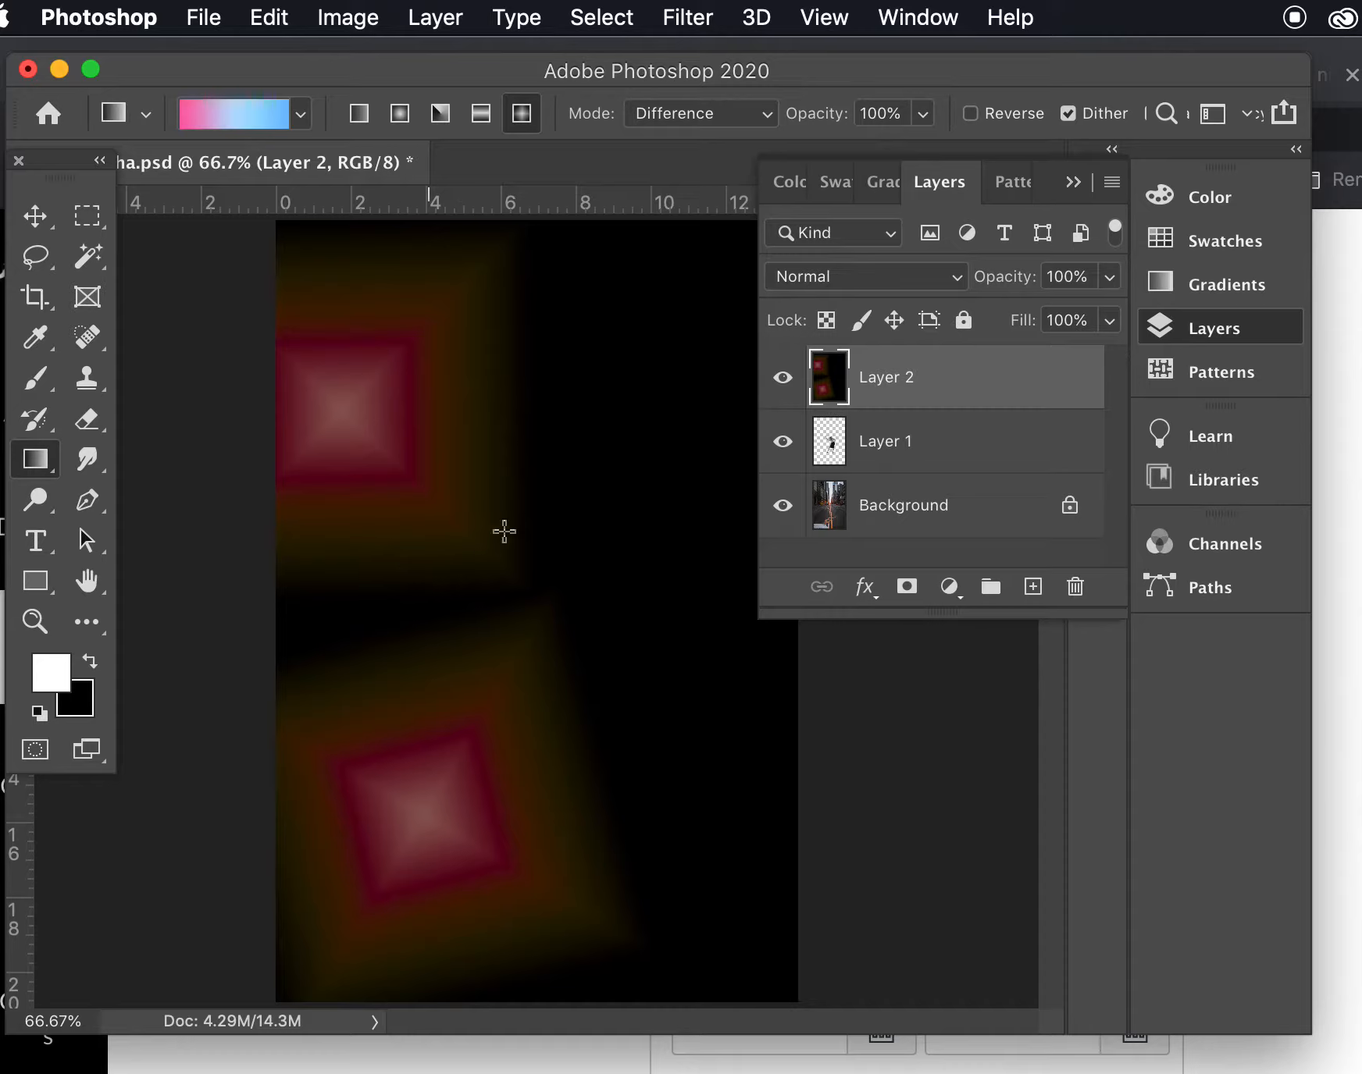
pyautogui.moveTo(676, 333); pyautogui.dragTo(502, 553)
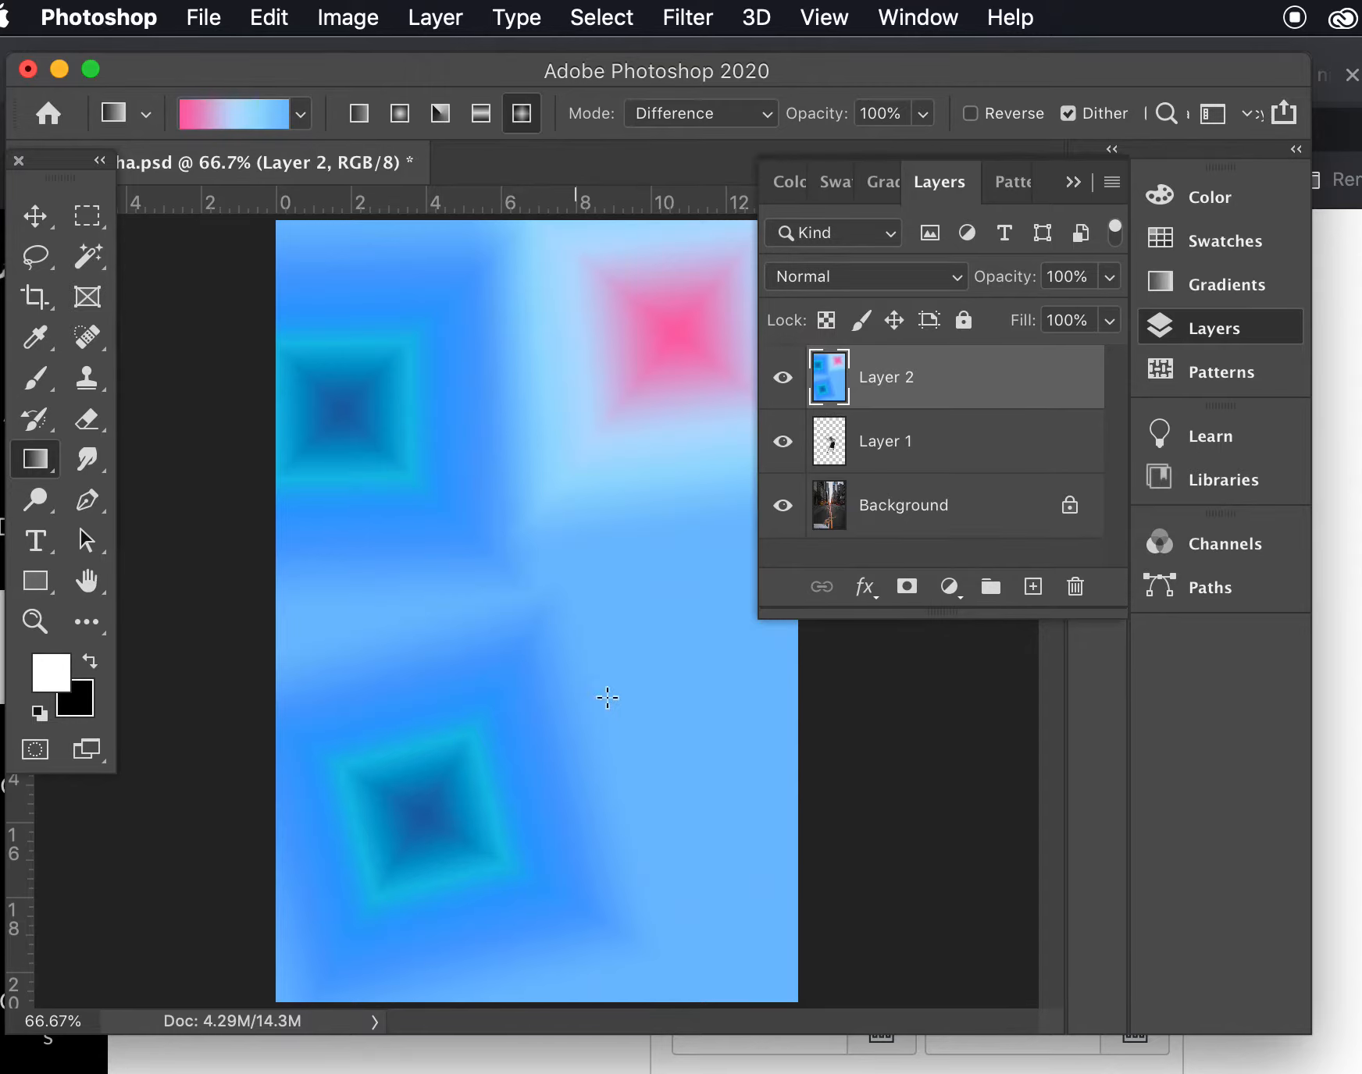
pyautogui.moveTo(639, 681); pyautogui.dragTo(462, 545)
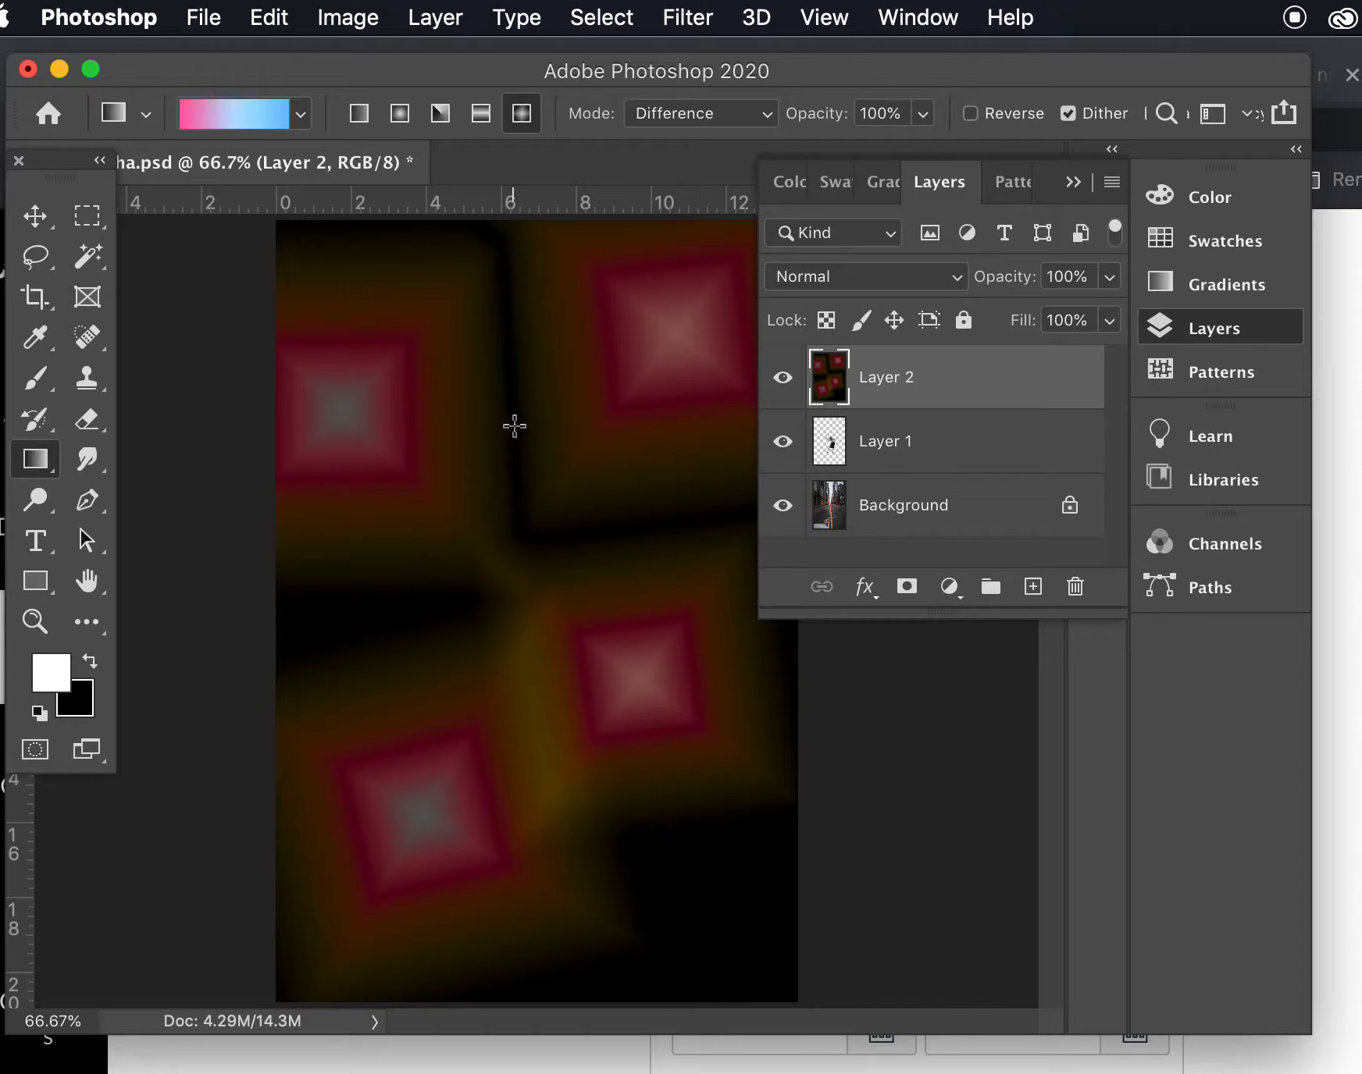
pyautogui.moveTo(515, 425); pyautogui.dragTo(544, 595)
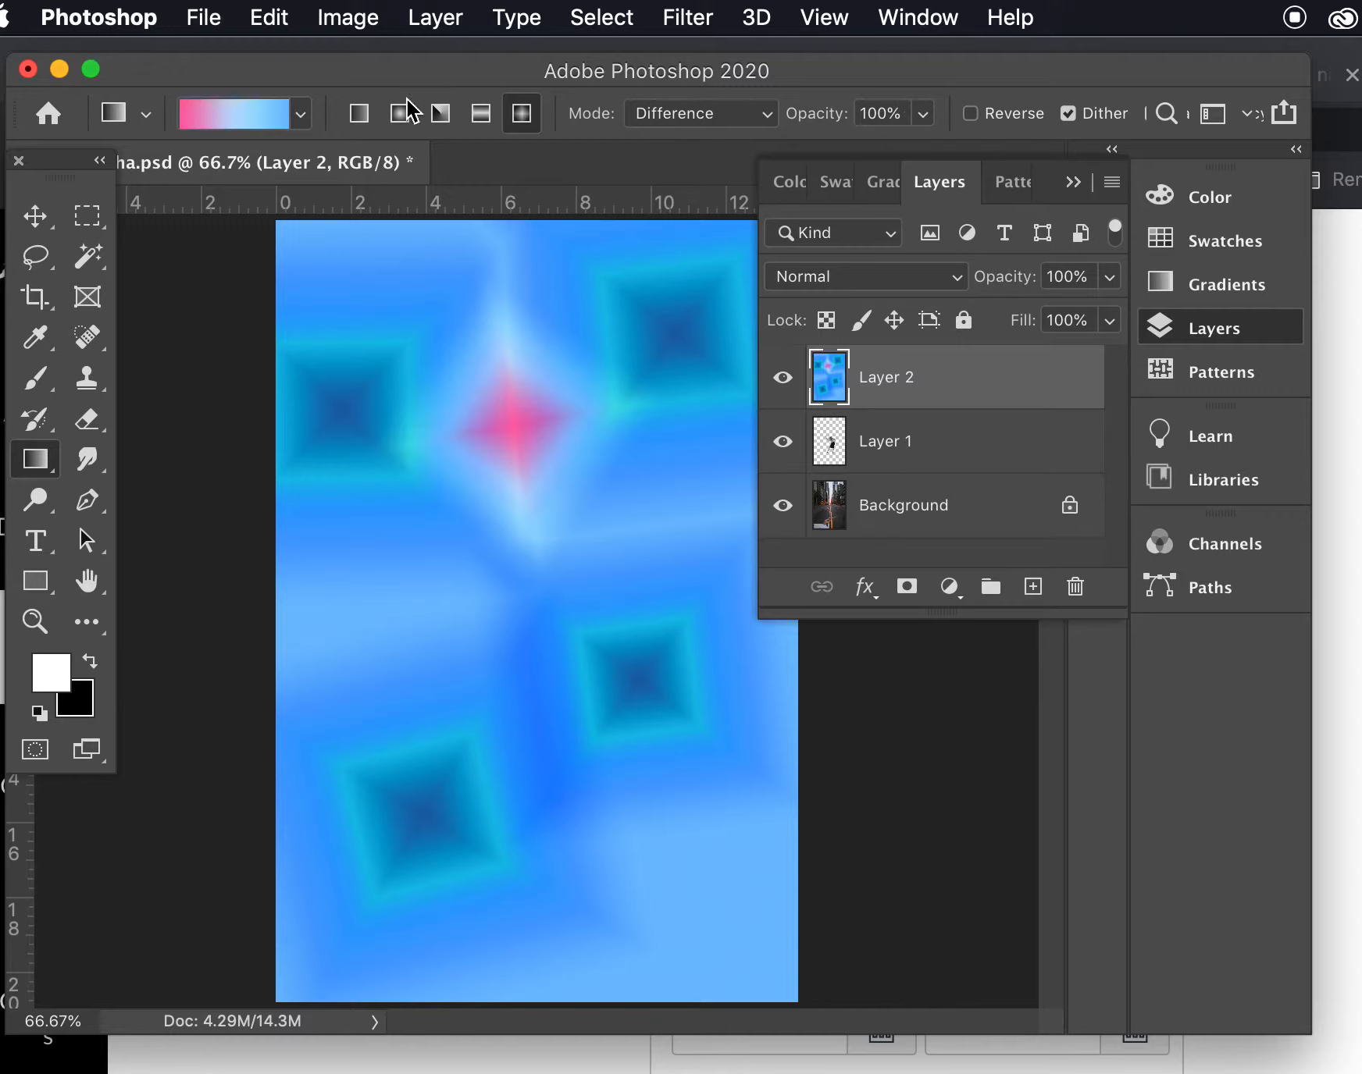
# - Set the Gradient tool's opacity to 41% and draw another diamond gradient from the upper middle of the canvas
pyautogui.click(923, 115)
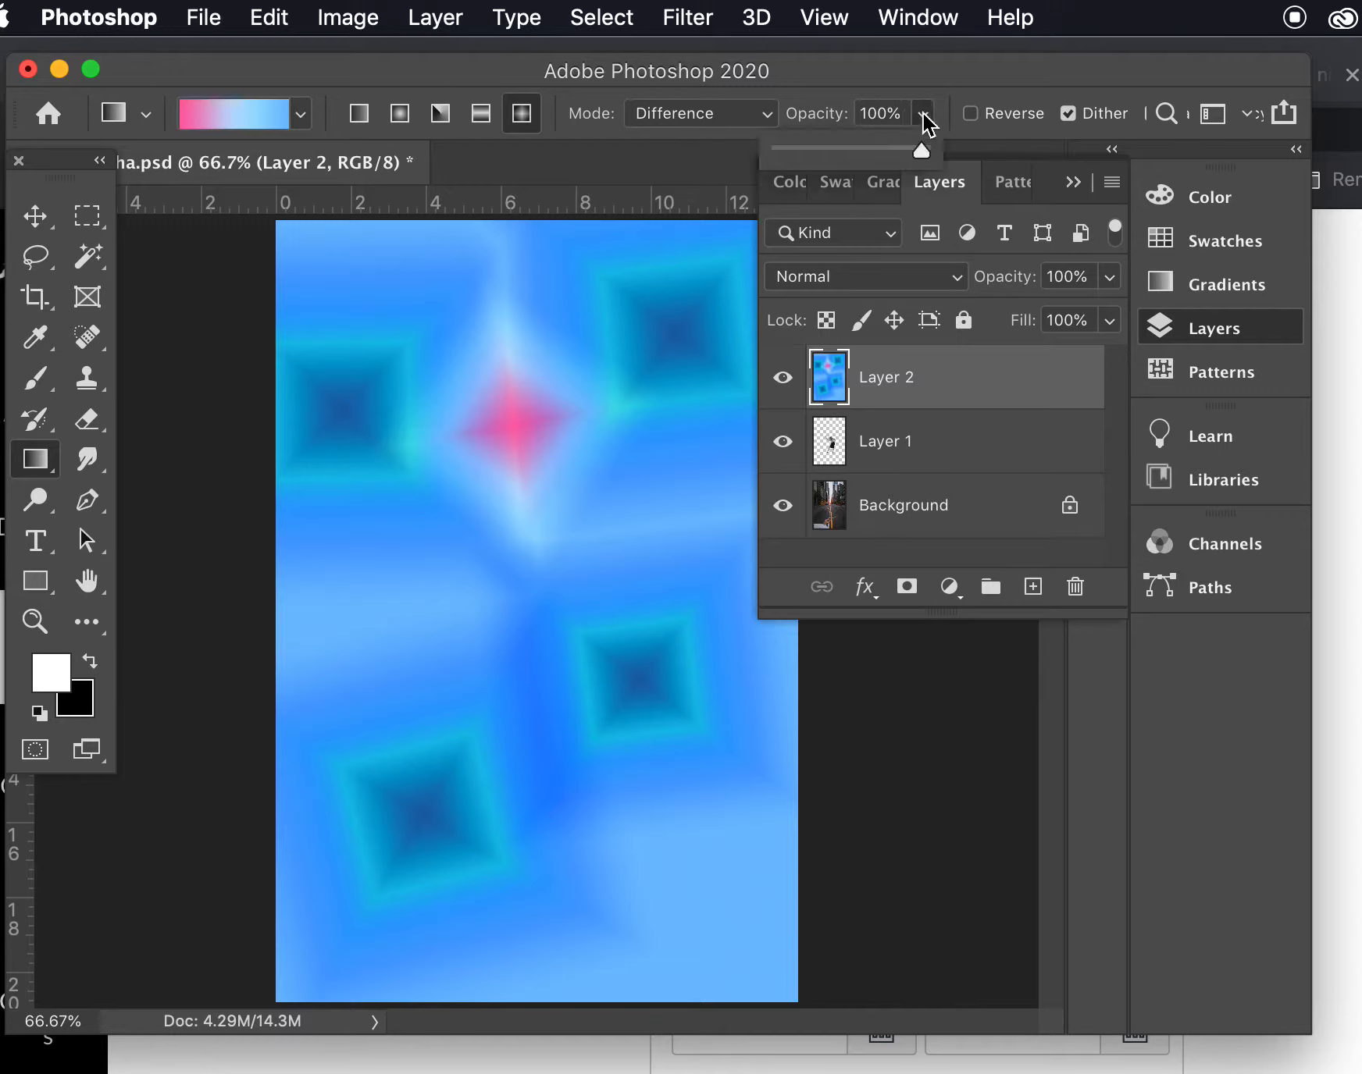
pyautogui.click(840, 156)
pyautogui.moveTo(470, 308); pyautogui.dragTo(538, 532)
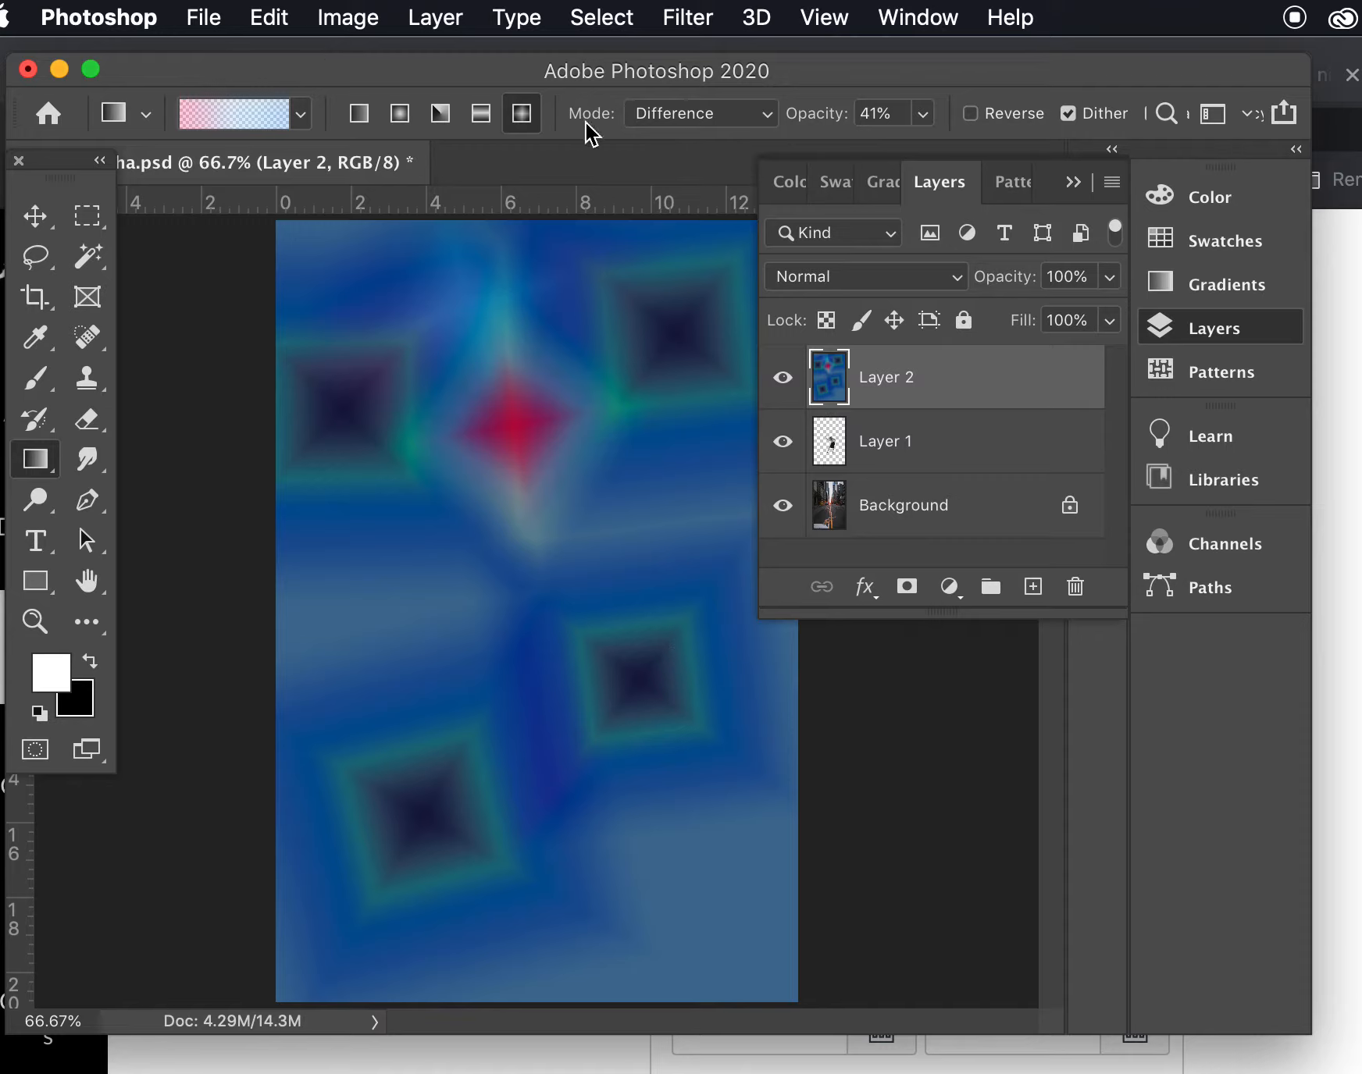
# - Draw a diamond gradient on Layer 2 from the upper part towards the lower middle, using Multiply mode at 100% opacity
pyautogui.click(923, 118)
pyautogui.moveTo(924, 149); pyautogui.dragTo(1027, 158)
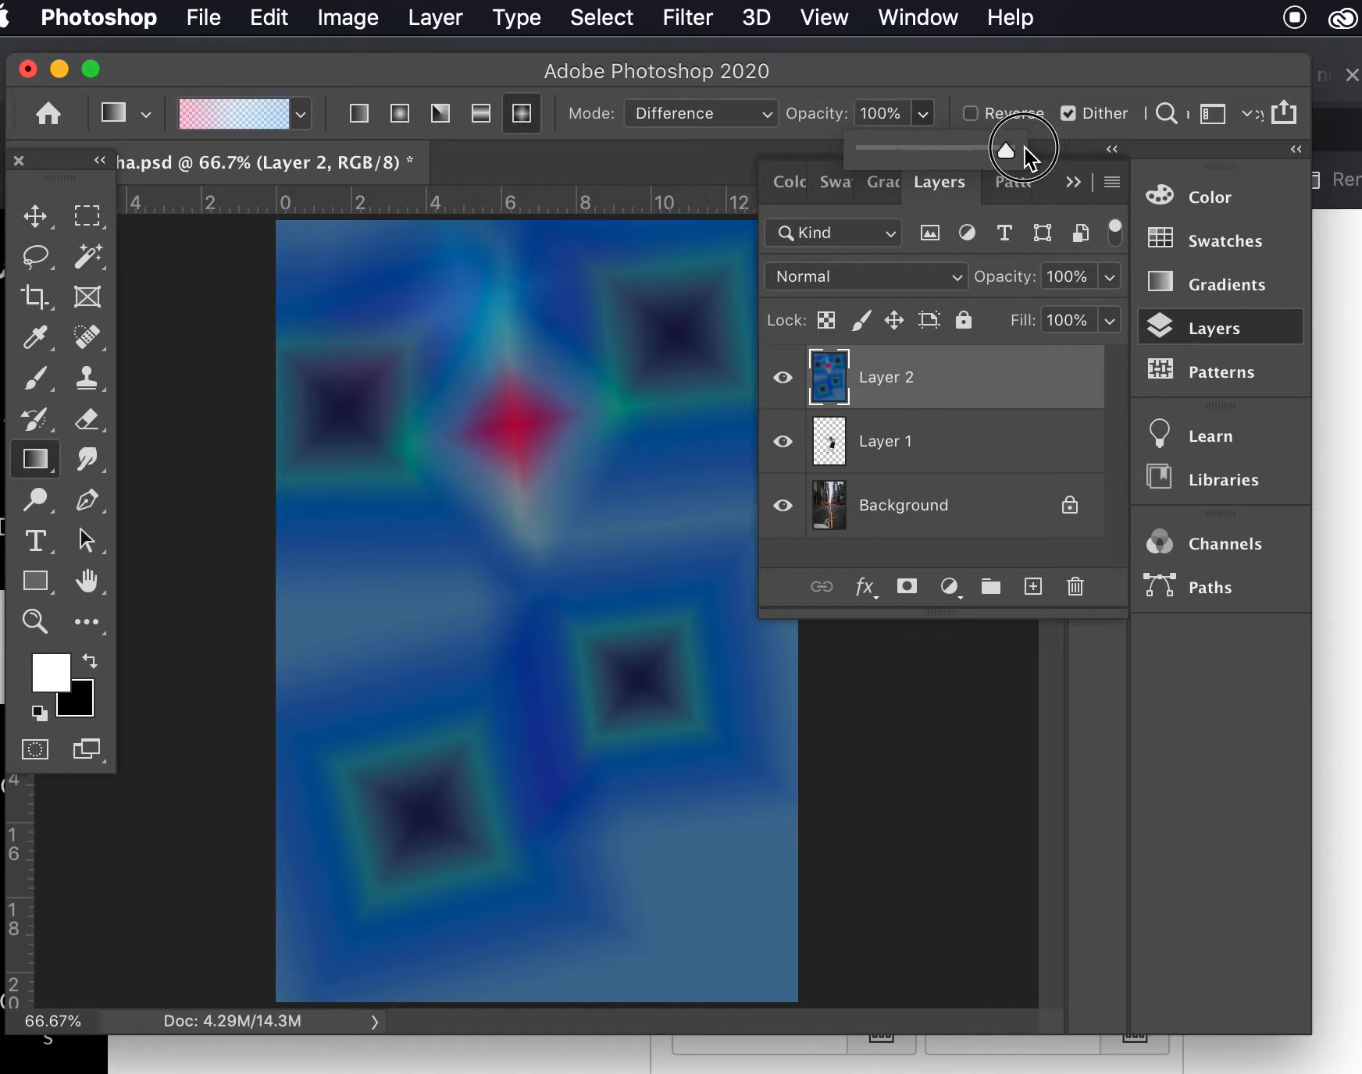
pyautogui.click(768, 117)
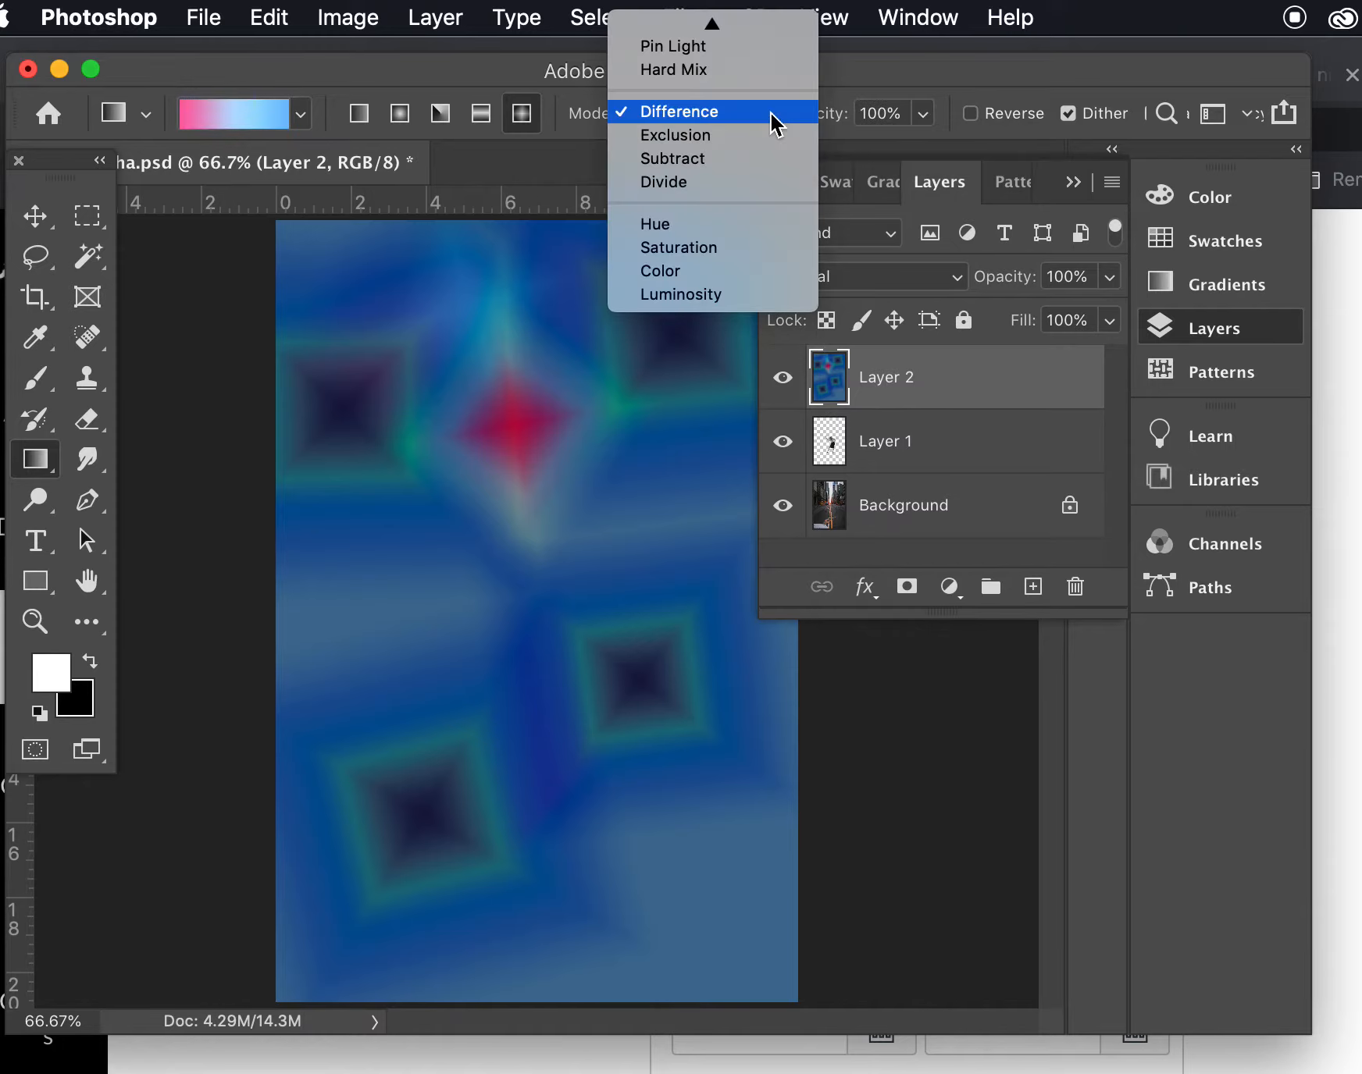
pyautogui.moveTo(730, 20)
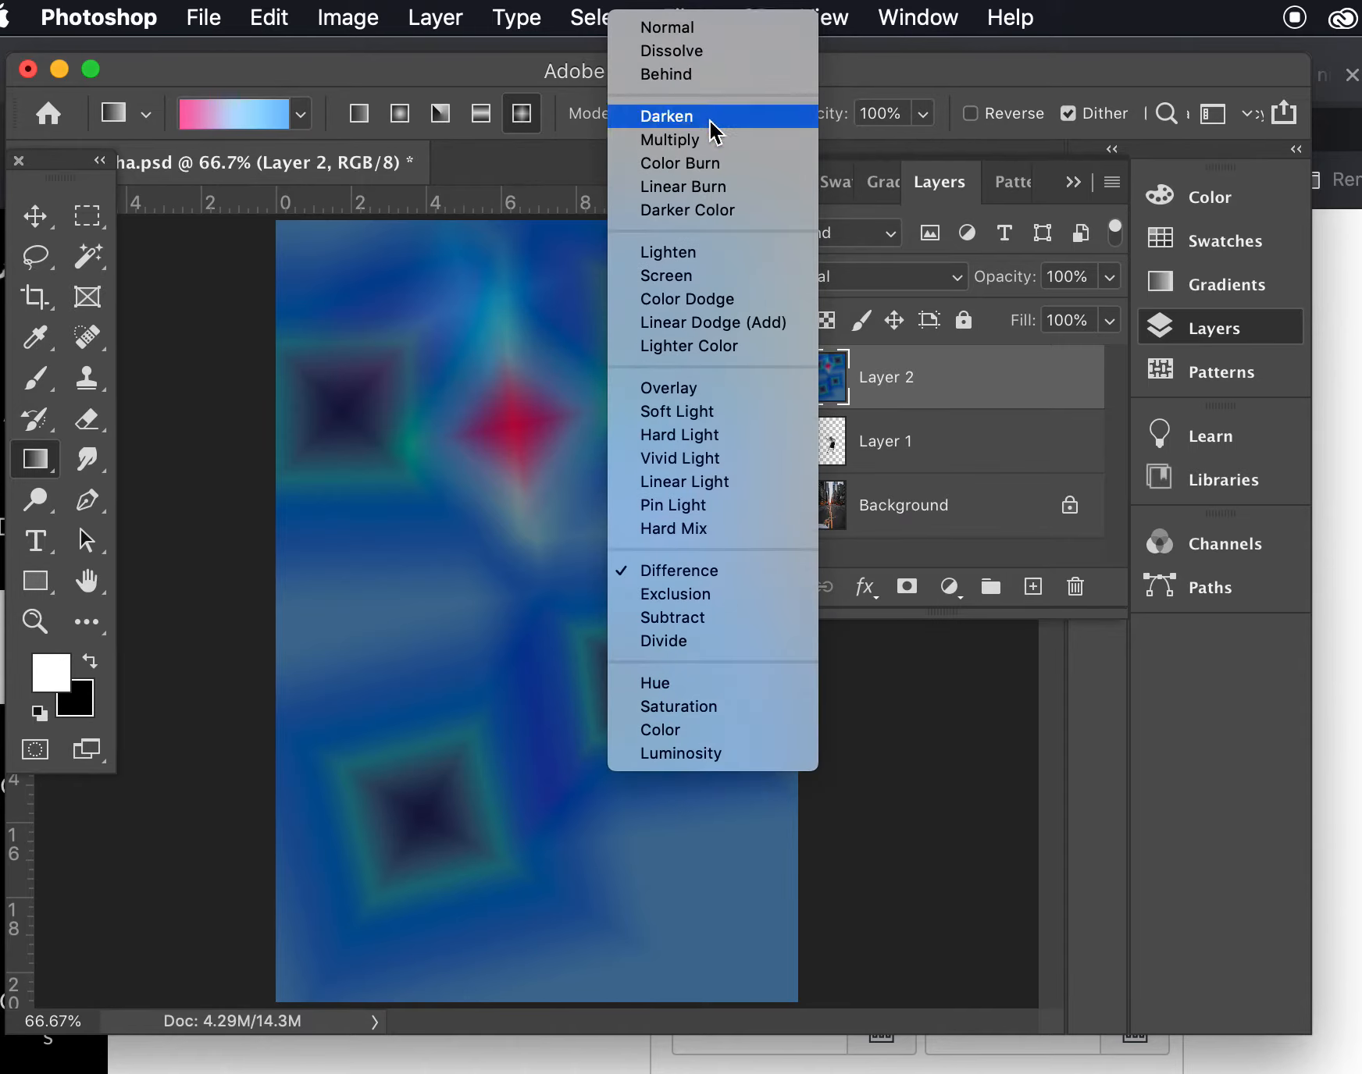
pyautogui.click(708, 142)
pyautogui.moveTo(446, 323); pyautogui.dragTo(577, 706)
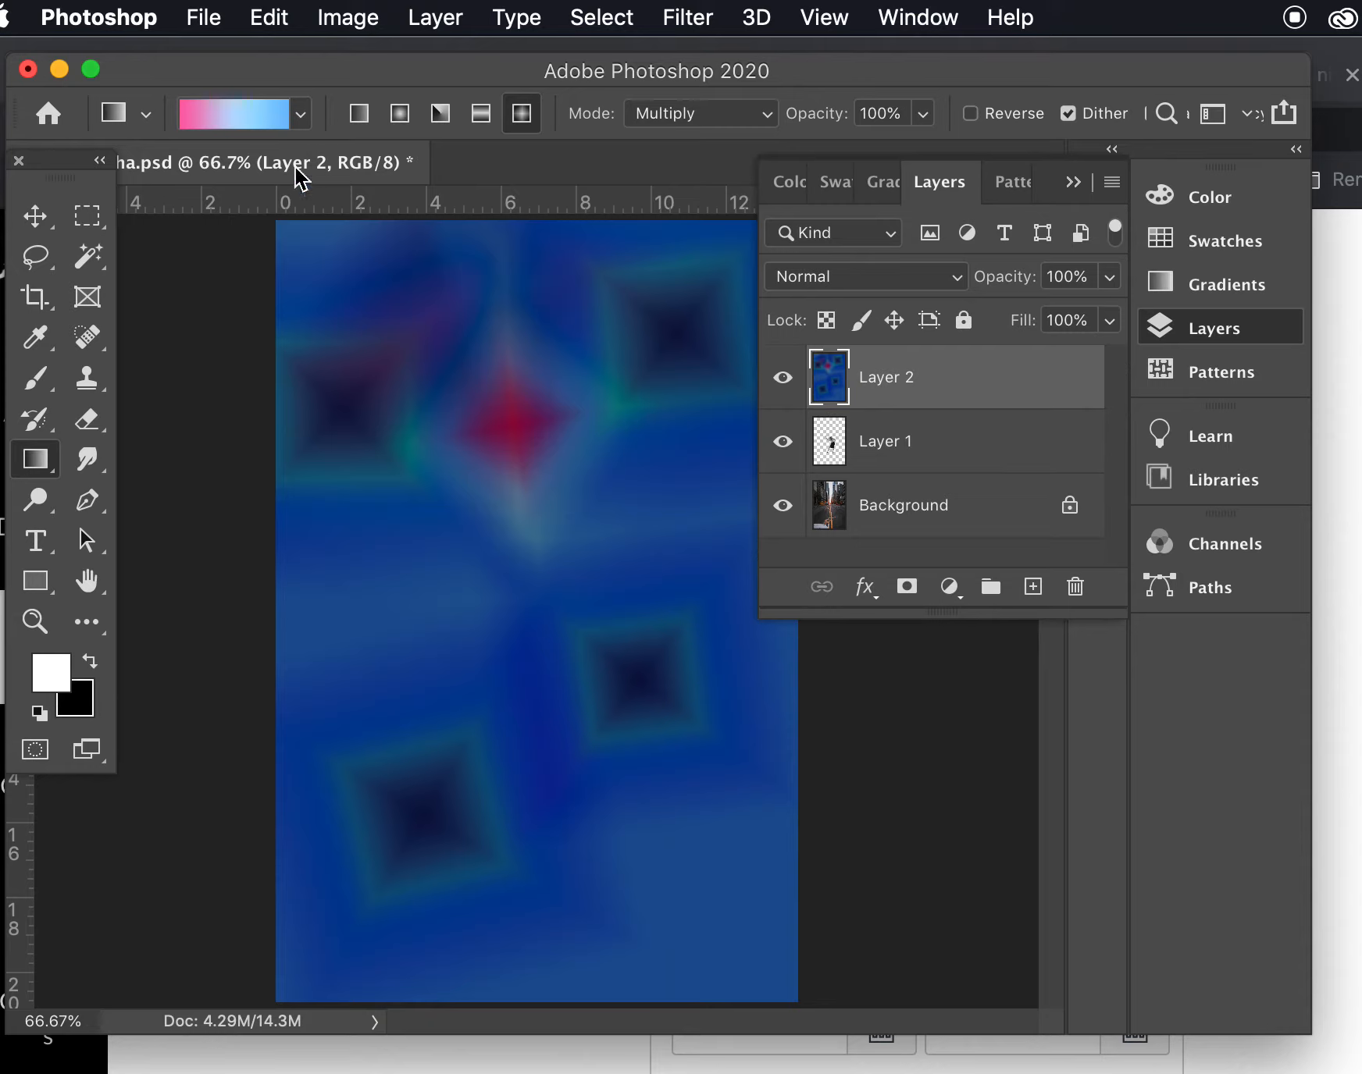
# - Choose the first gradient preset in the Basics group, the white-to-black one, for the Gradient tool
pyautogui.click(301, 114)
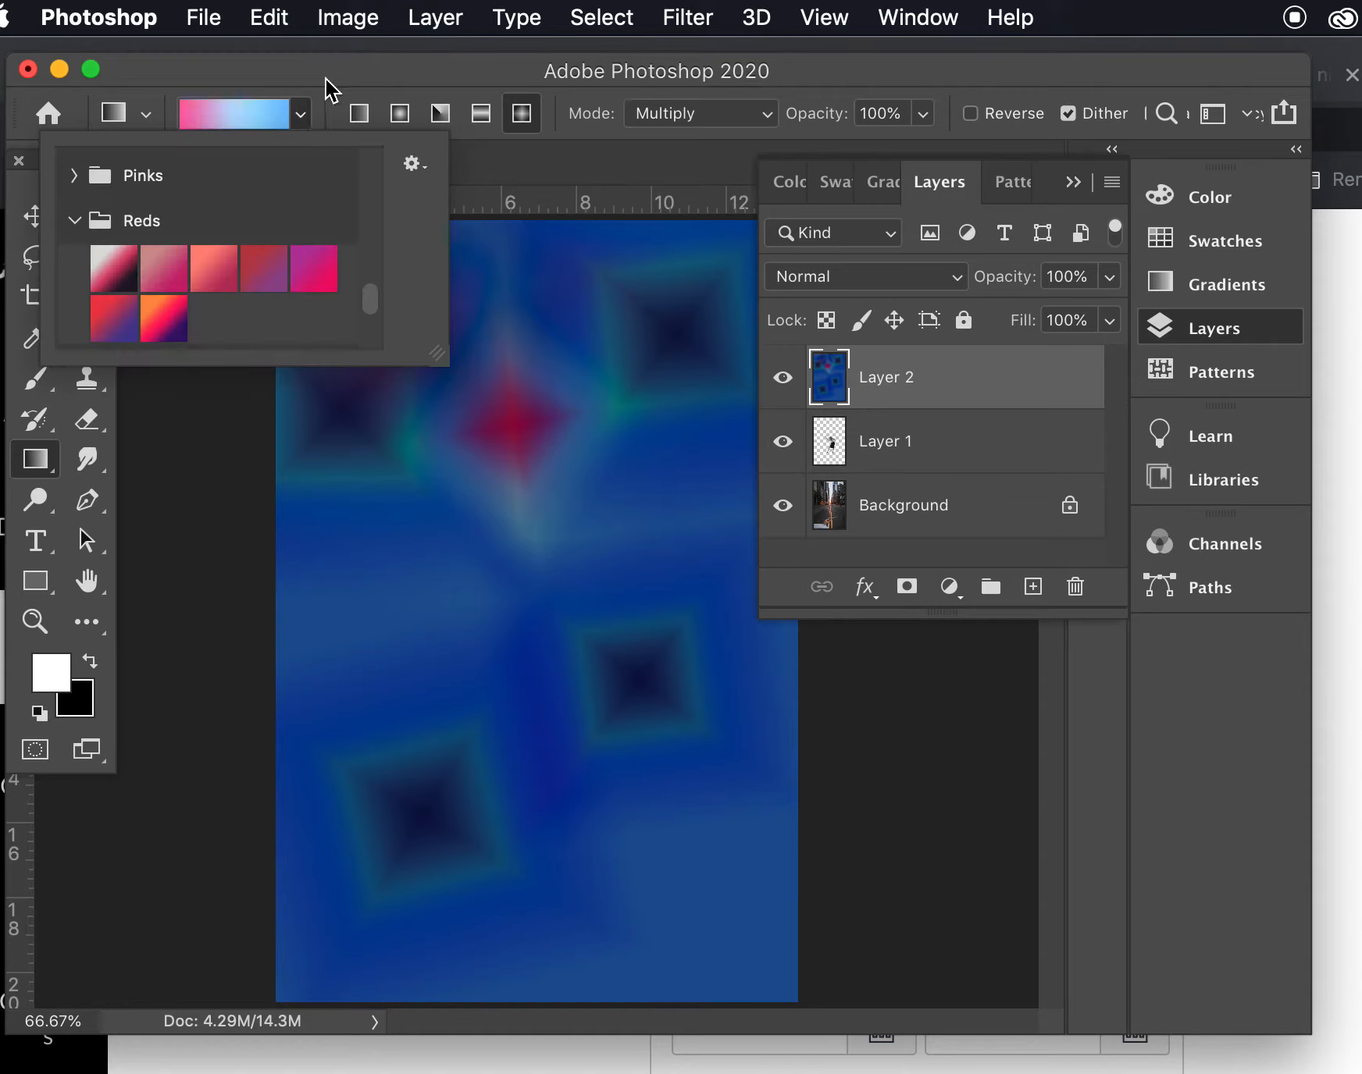
pyautogui.click(326, 79)
pyautogui.click(301, 117)
pyautogui.scroll(5, 228, 232)
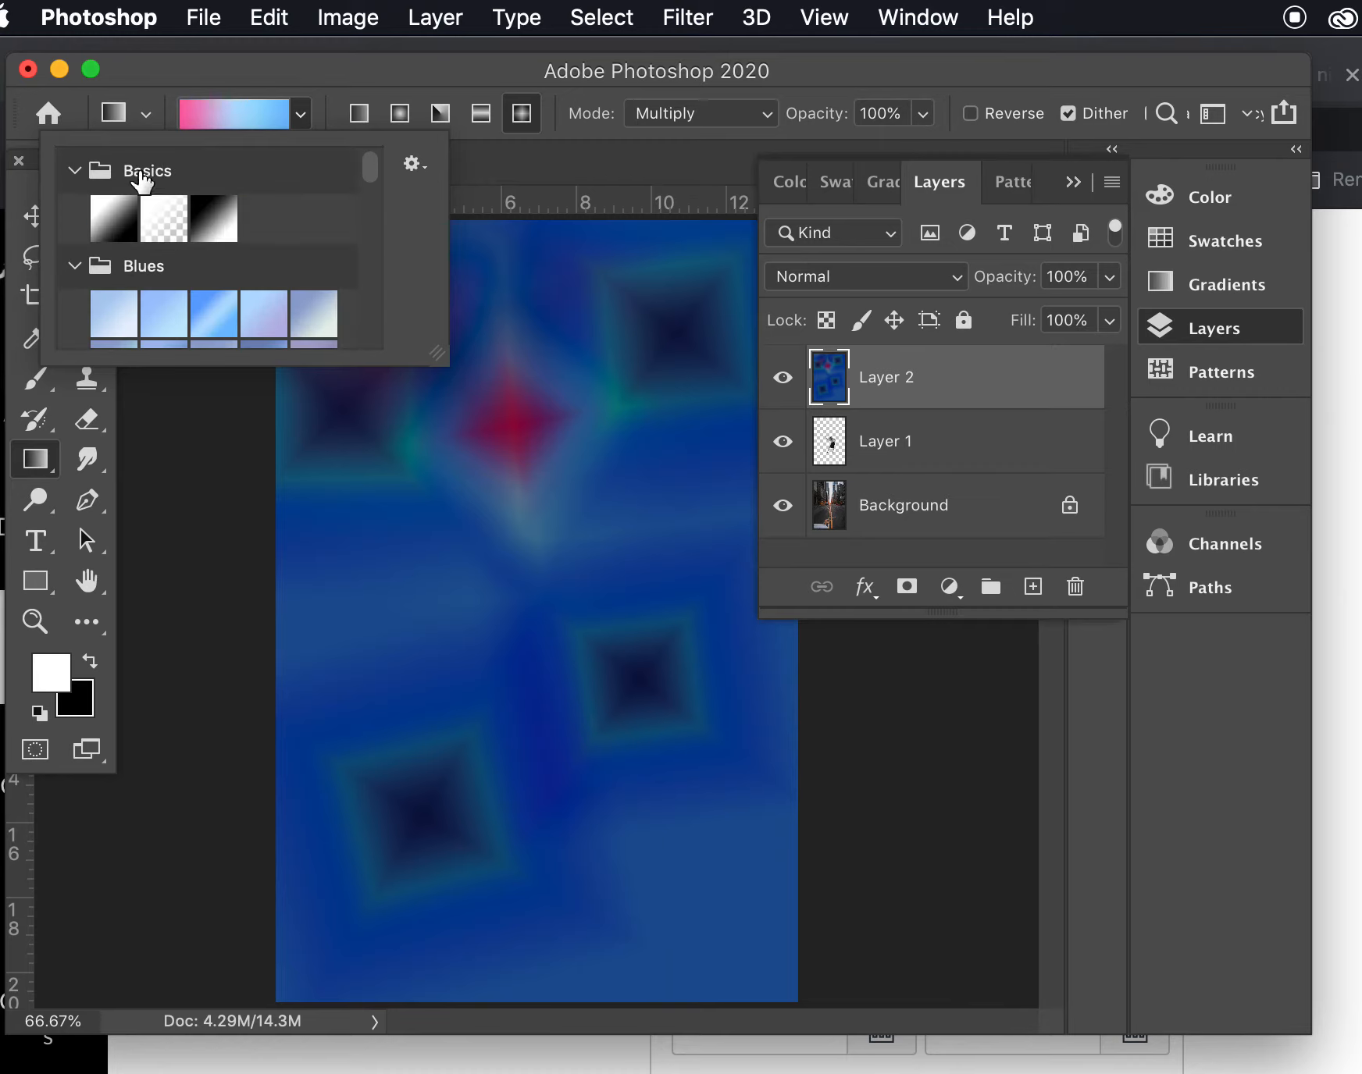
pyautogui.click(117, 219)
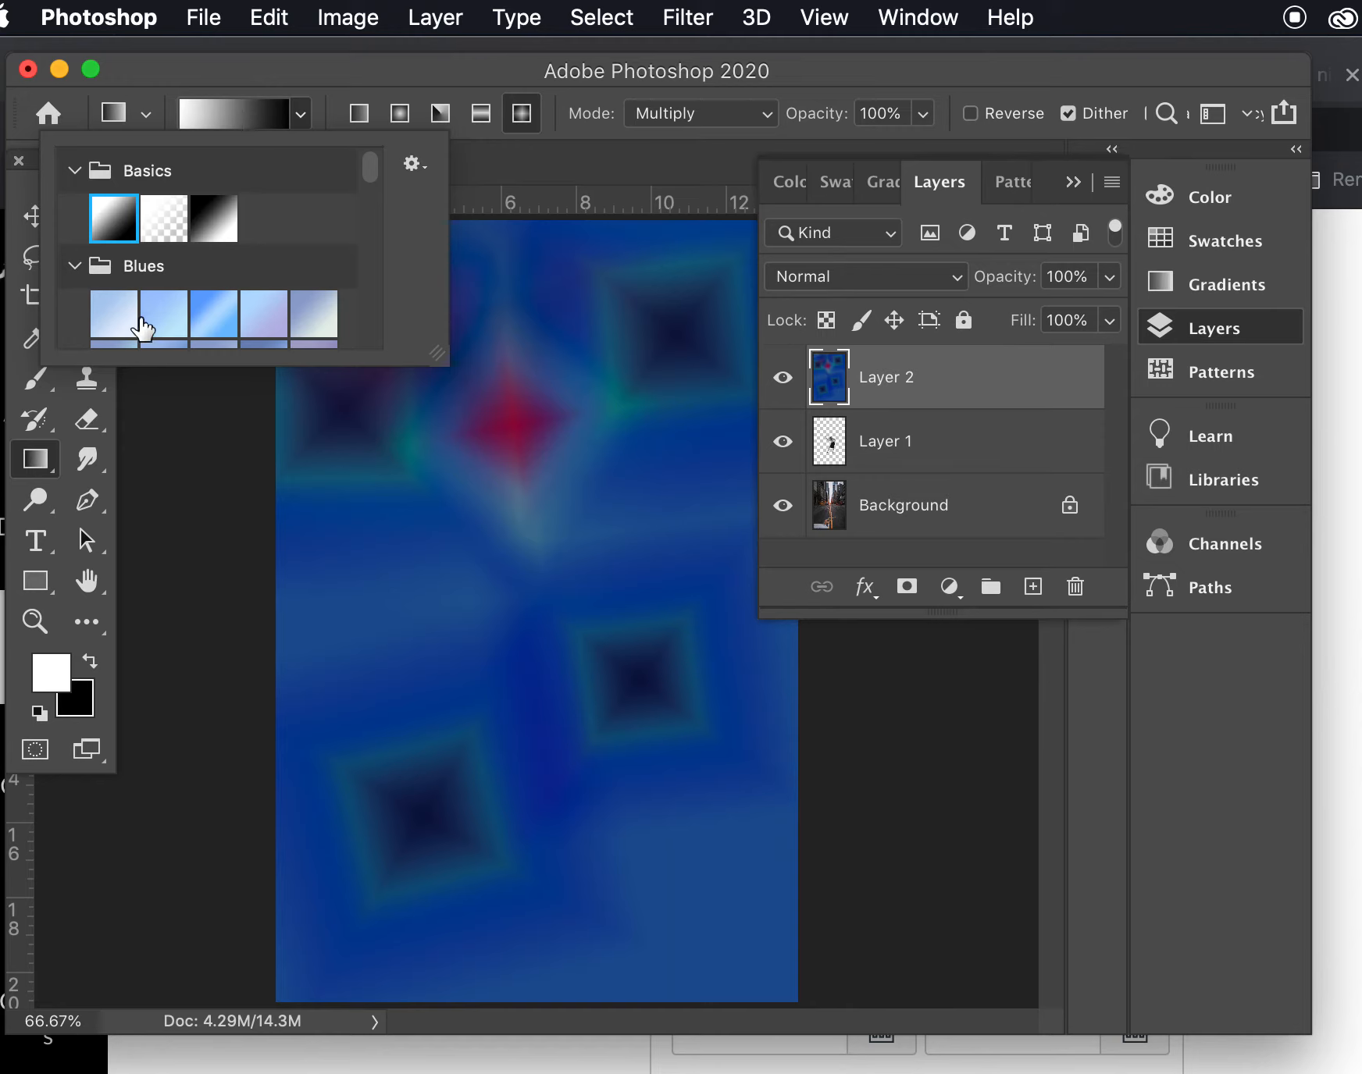
# - Open the foreground color for editing
pyautogui.click(48, 670)
pyautogui.click(48, 673)
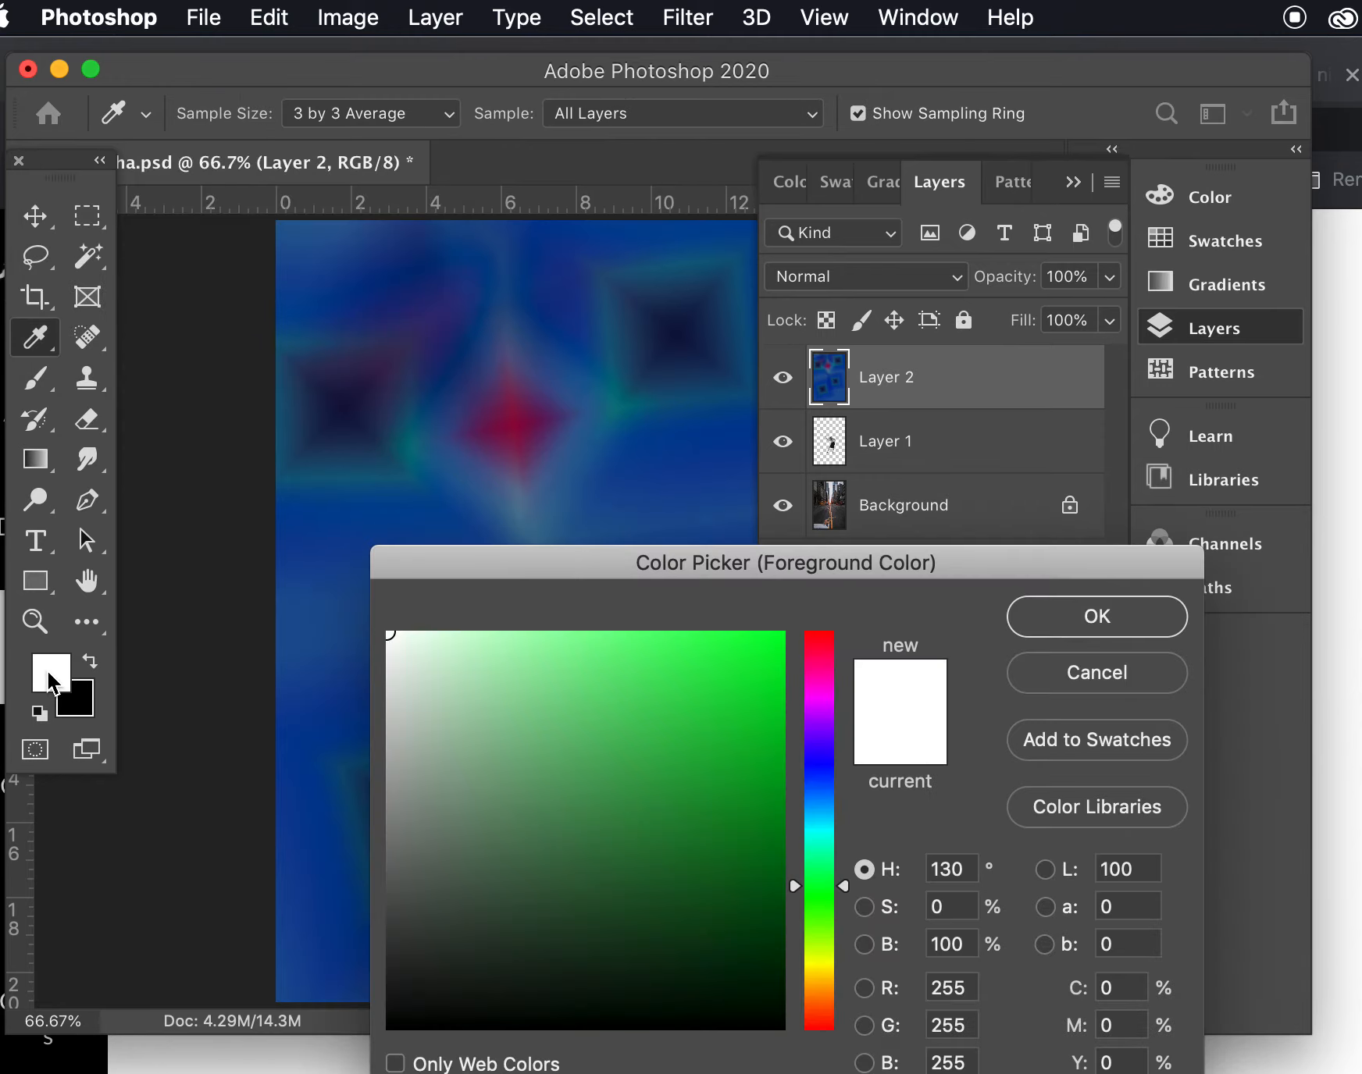